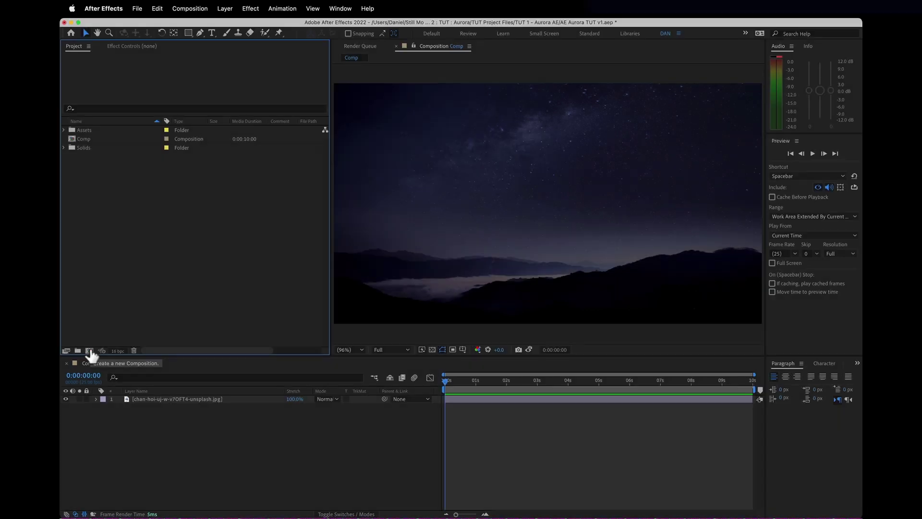
Step: Create a new composition named 1 Noises
left_click(89, 351)
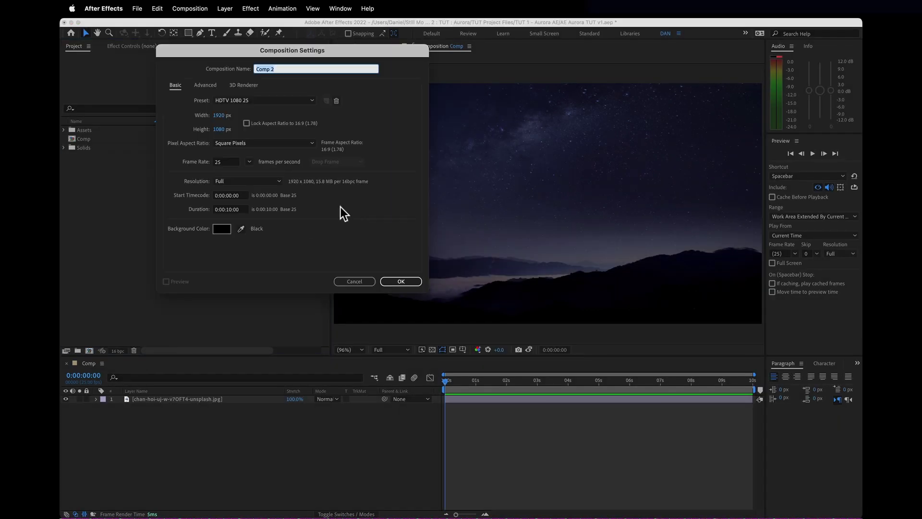
type("1 Noises")
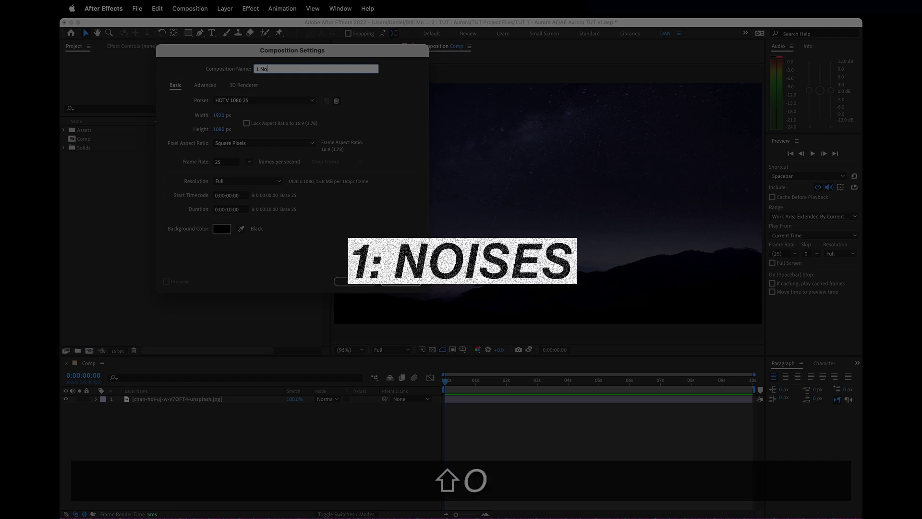
key("Return")
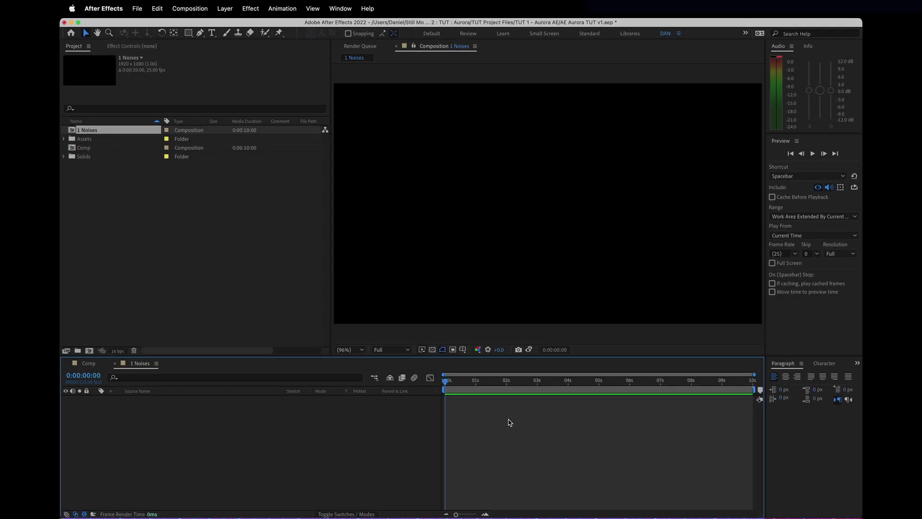
Step: Add a black solid layer with Cmd+Y and rename it Ribbons
key("super+y")
key("Return")
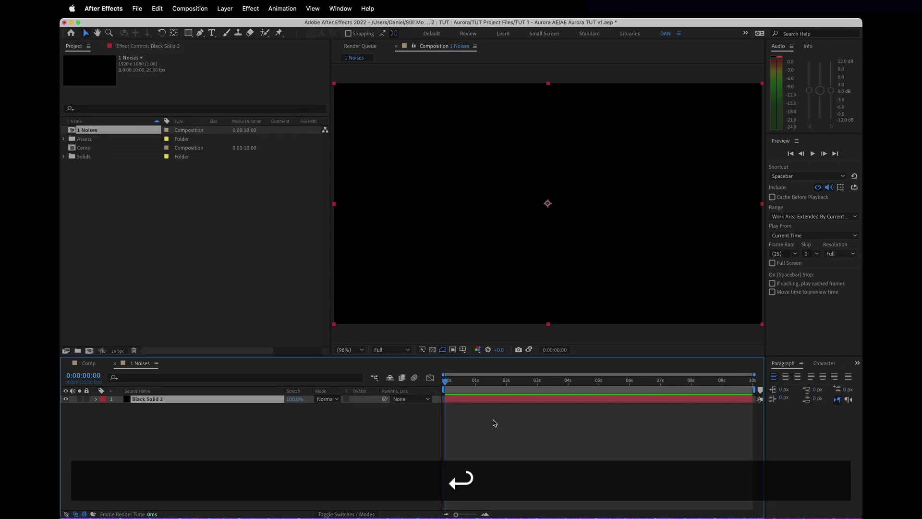
key("Return")
type("Ribbons")
key("Return")
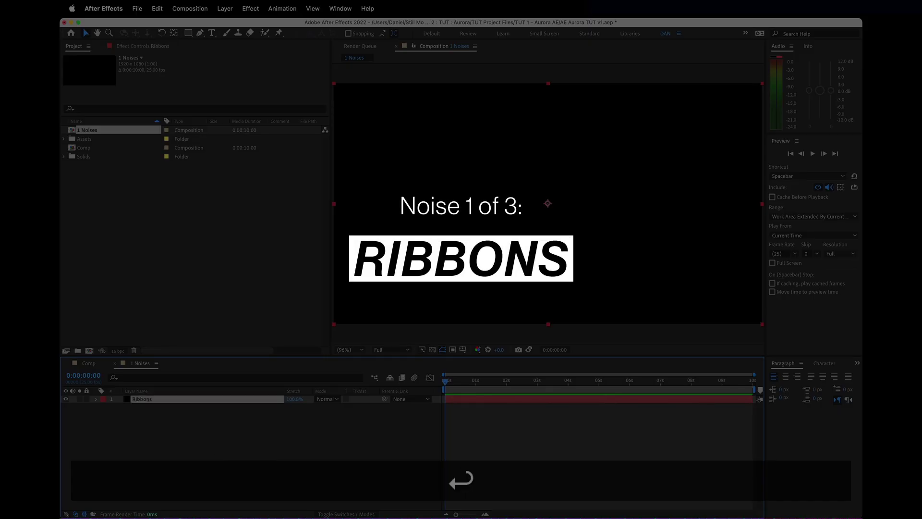
Step: Apply Fractal Noise to Ribbons through the Help menu search
left_click(367, 9)
type("fract")
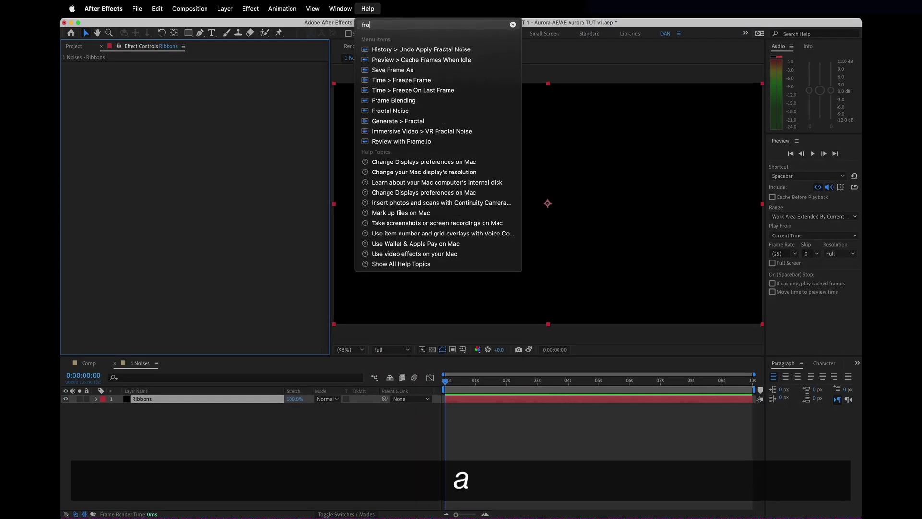
key("Down")
key("Down")
key("Down")
key("Up")
key("Return")
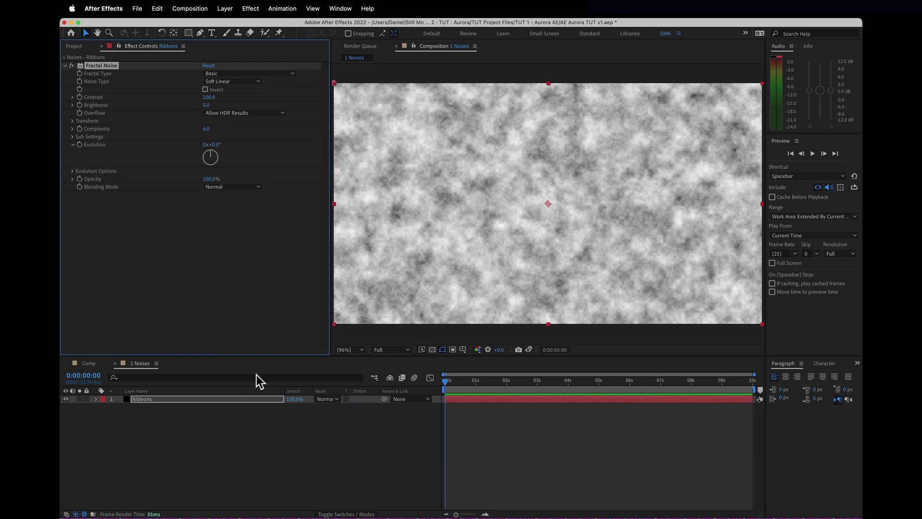
Step: Try fractal types like Turbulent Sharp and Dynamic Twist, ending on Smeary
left_click(250, 73)
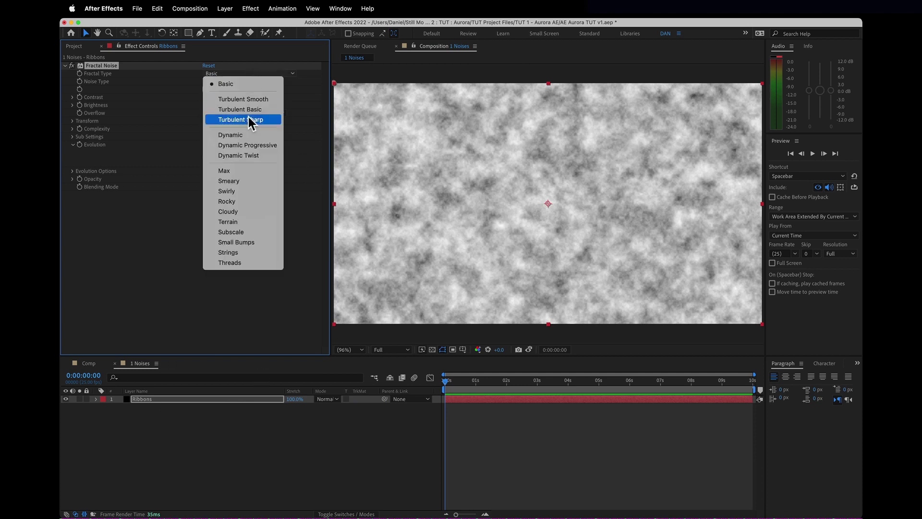
left_click(249, 117)
left_click(237, 74)
left_click(243, 152)
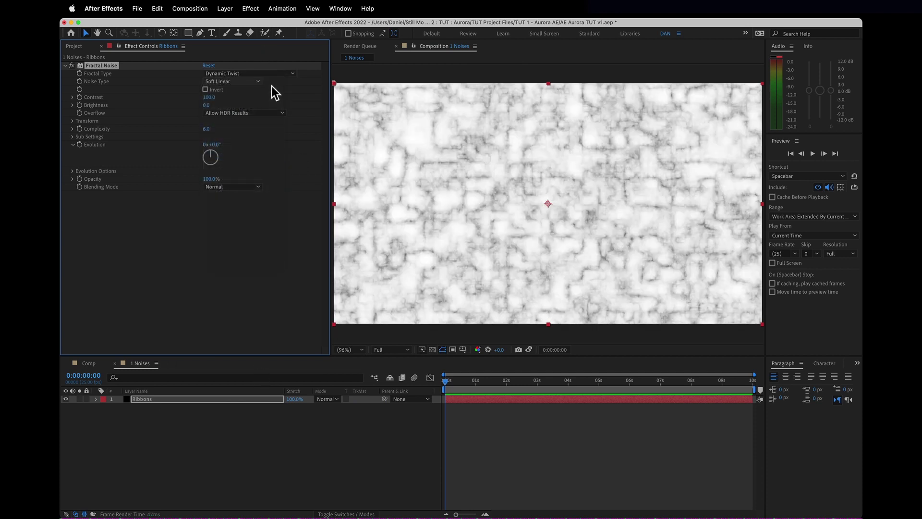
left_click(237, 73)
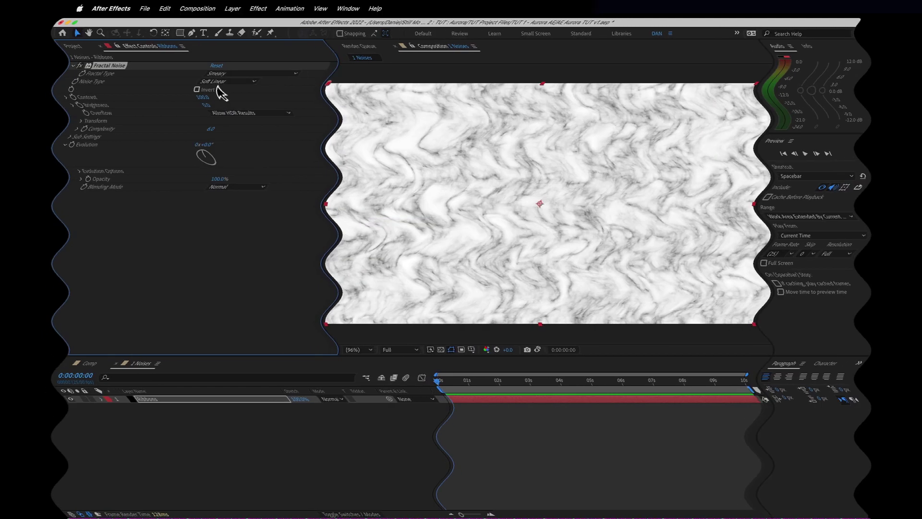
Step: Set Noise Type to Spline, turn on Invert, and begin editing Complexity
left_click(227, 125)
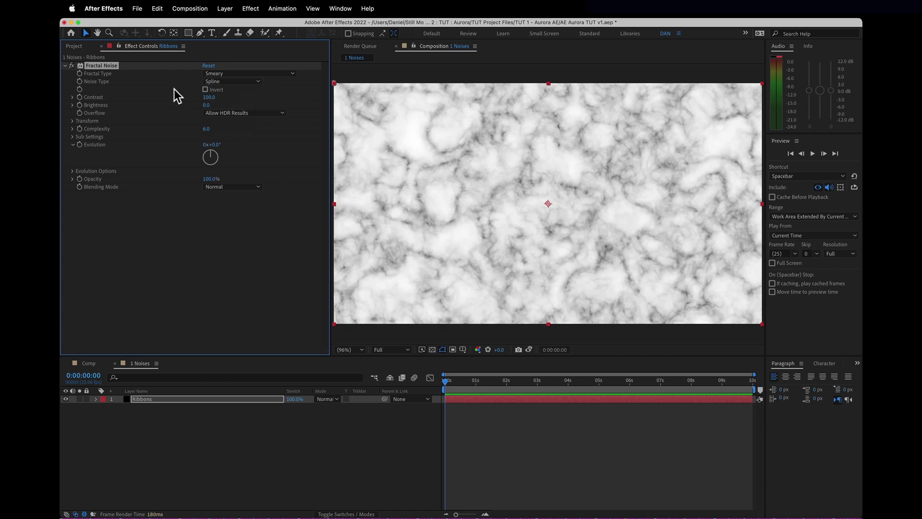
left_click(206, 89)
key("period")
key("period")
key("period")
key("period")
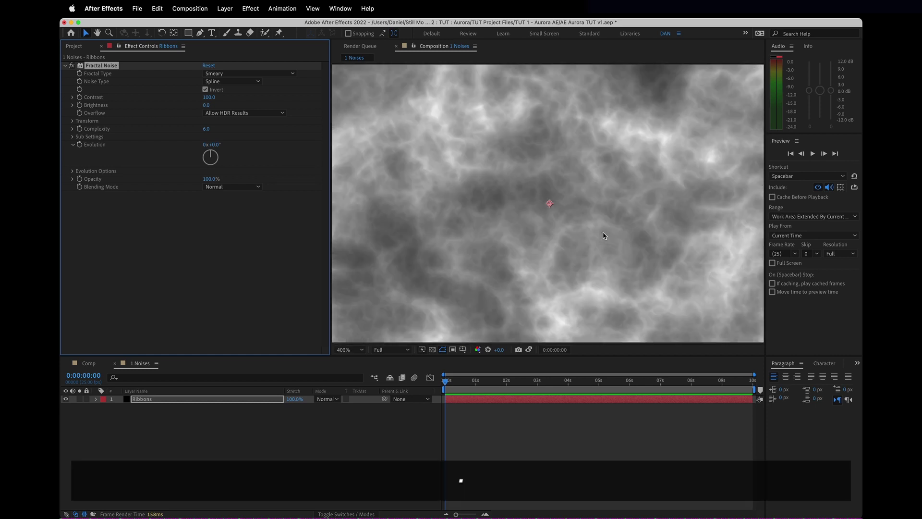
key("slash")
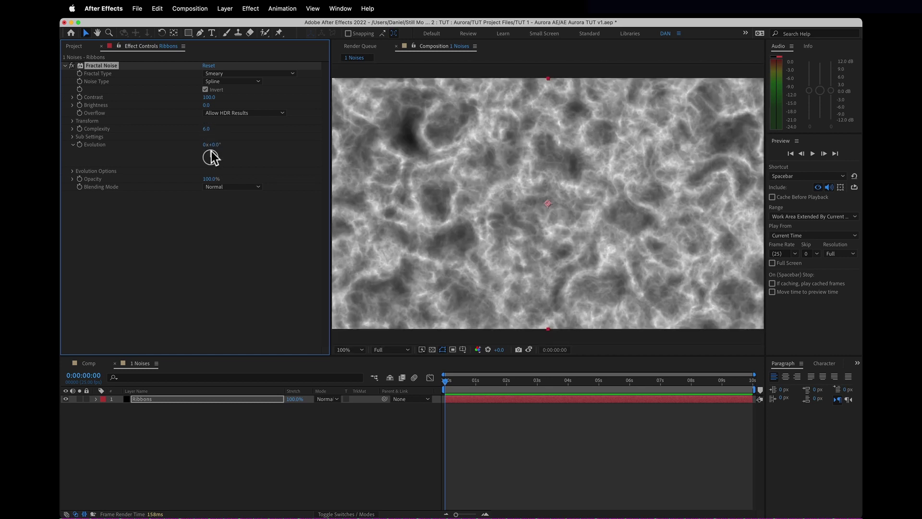
left_click(206, 128)
Step: Set Complexity to 1 and apply the Levels effect to Ribbons
type("1")
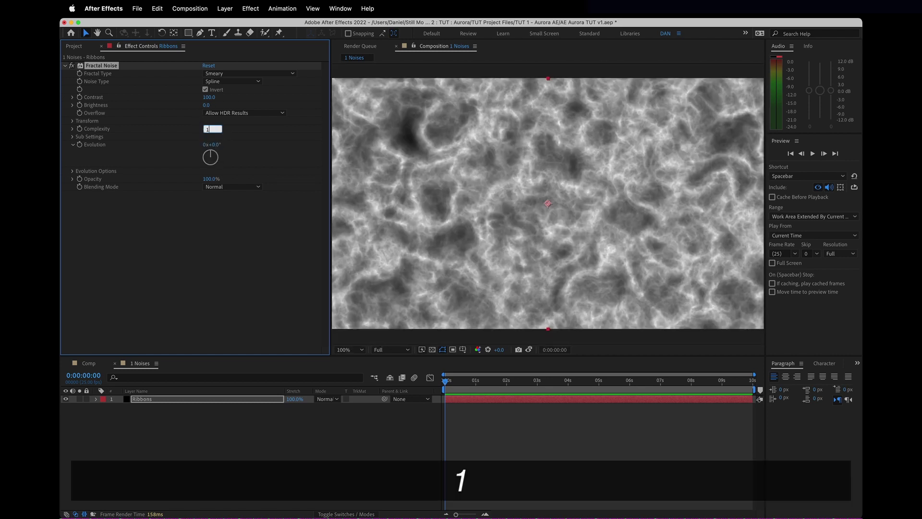
key("Return")
left_click(368, 9)
type("leve")
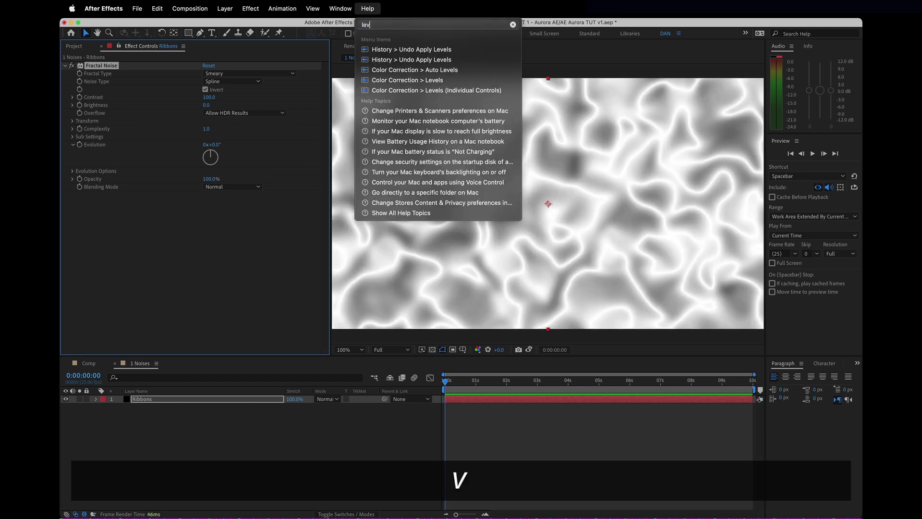
key("Down")
key("Return")
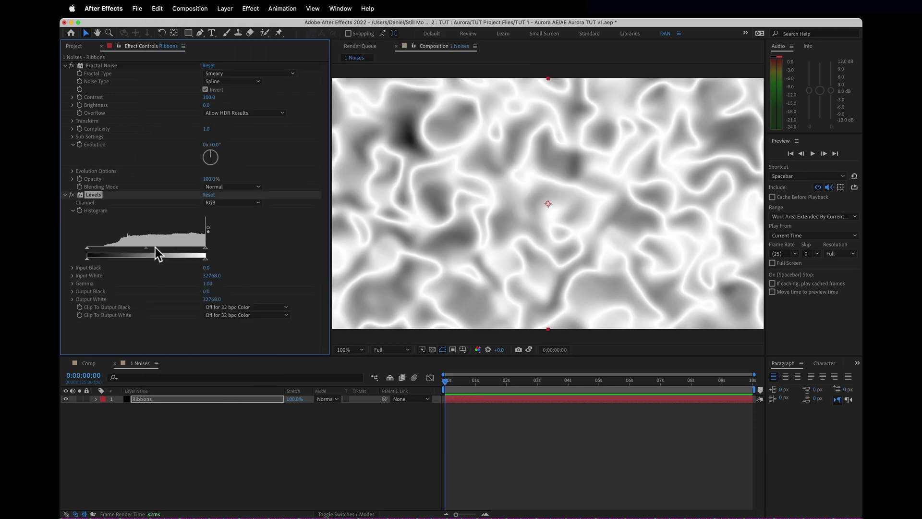
Step: Set the Levels Gamma to 0.10 and reselect the Ribbons layer
left_click(209, 284)
type("1")
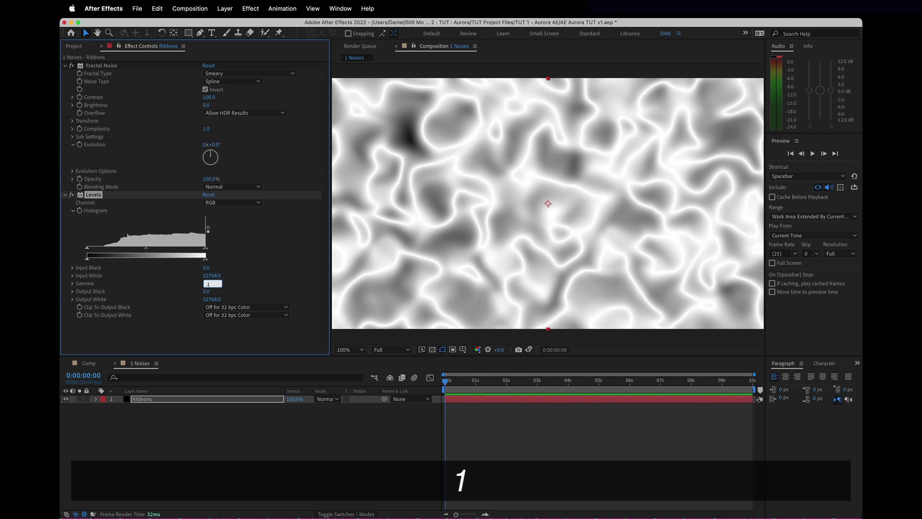
key("Return")
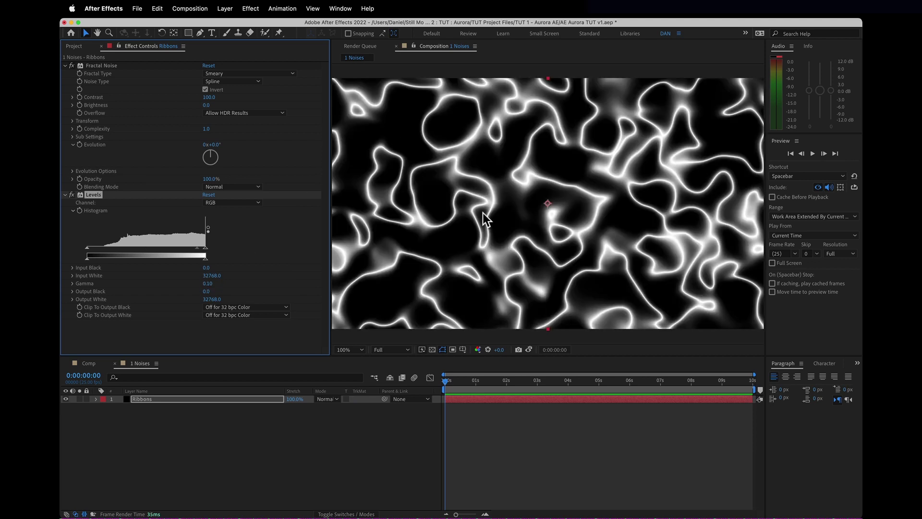
left_click(263, 405)
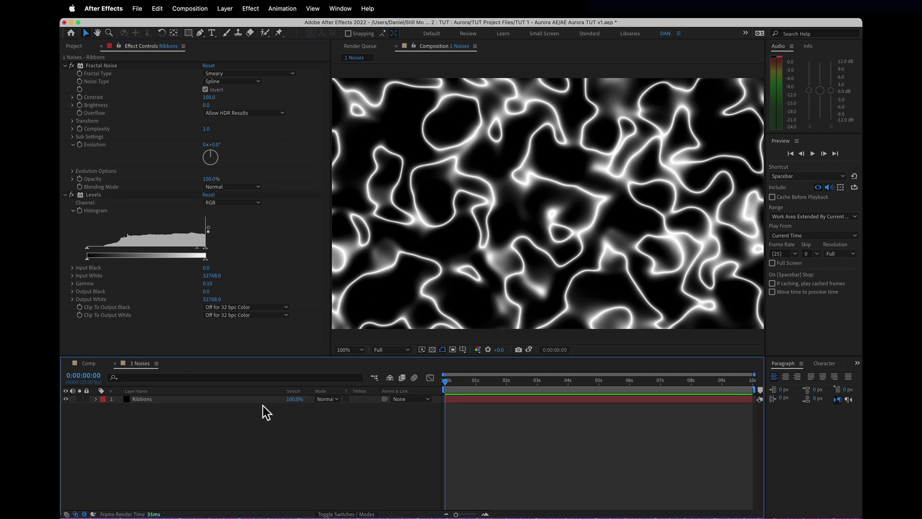
left_click(216, 400)
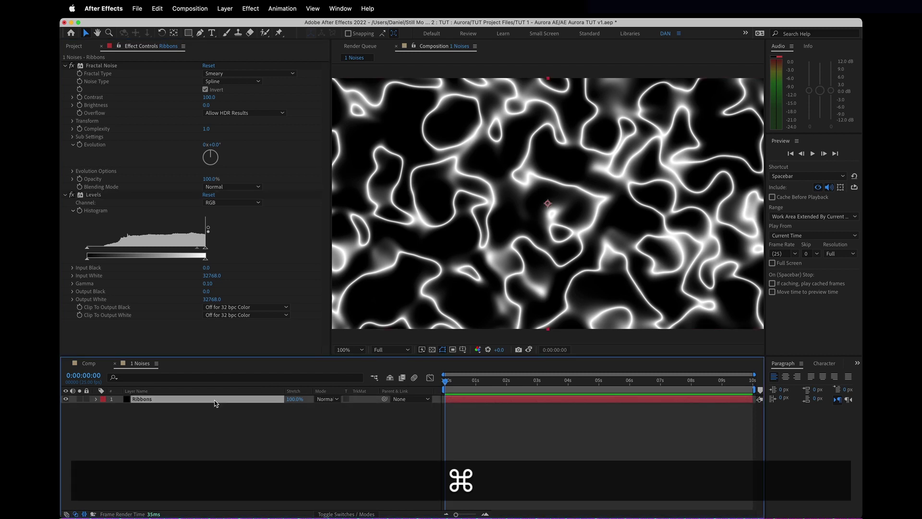
Step: Duplicate Ribbons and rename the copy Mask
key("super+d")
key("super+Return")
key("shift+super+Return")
type("Mask")
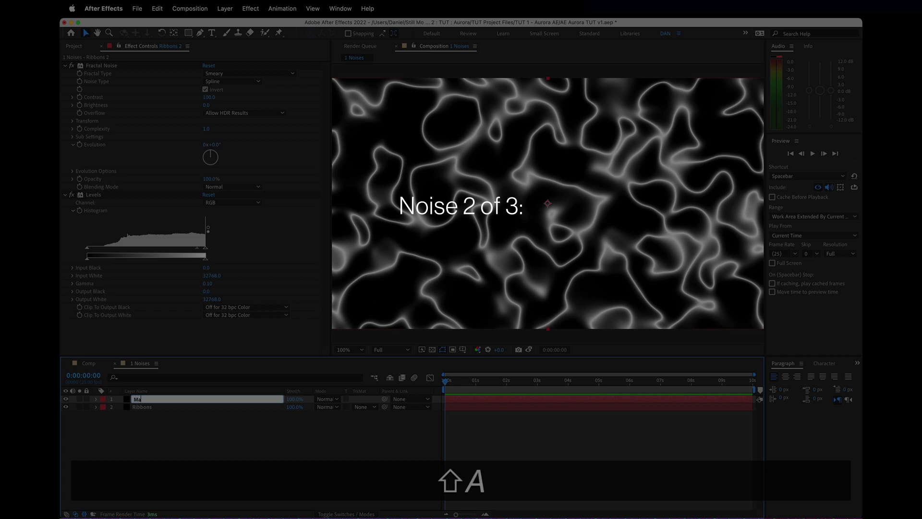
key("Return")
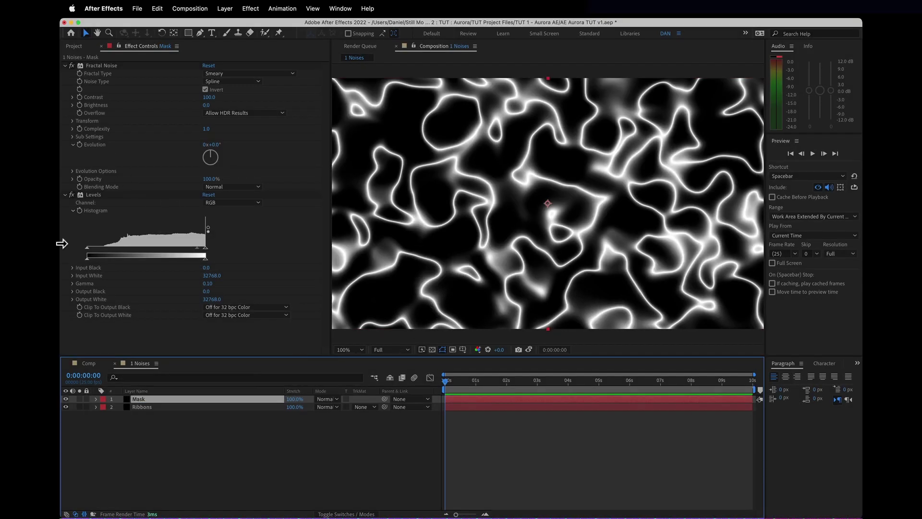
Step: Set Mask's blend mode to Multiply and switch off its Levels effect
left_click(325, 400)
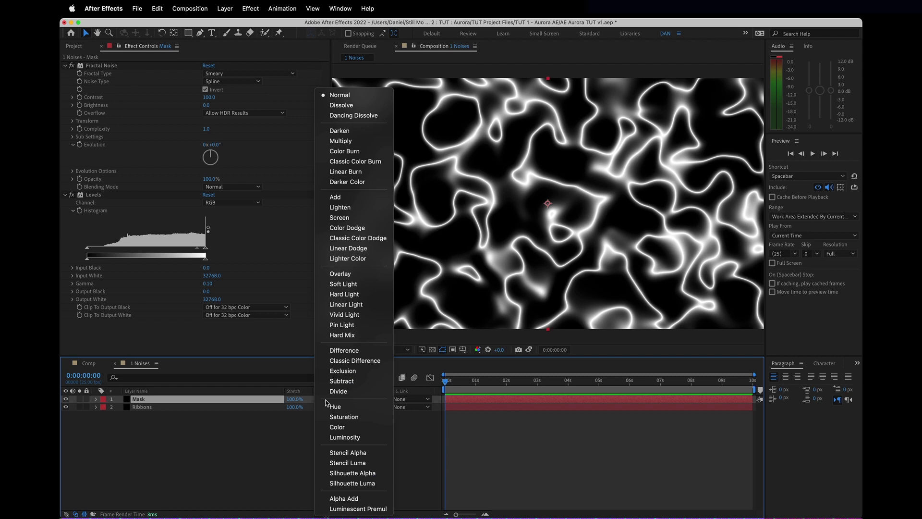
left_click(348, 141)
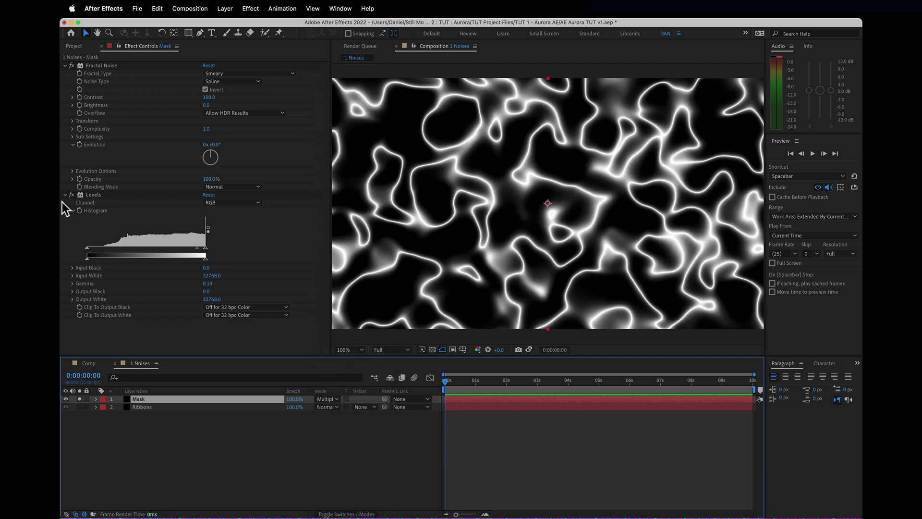
left_click(70, 194)
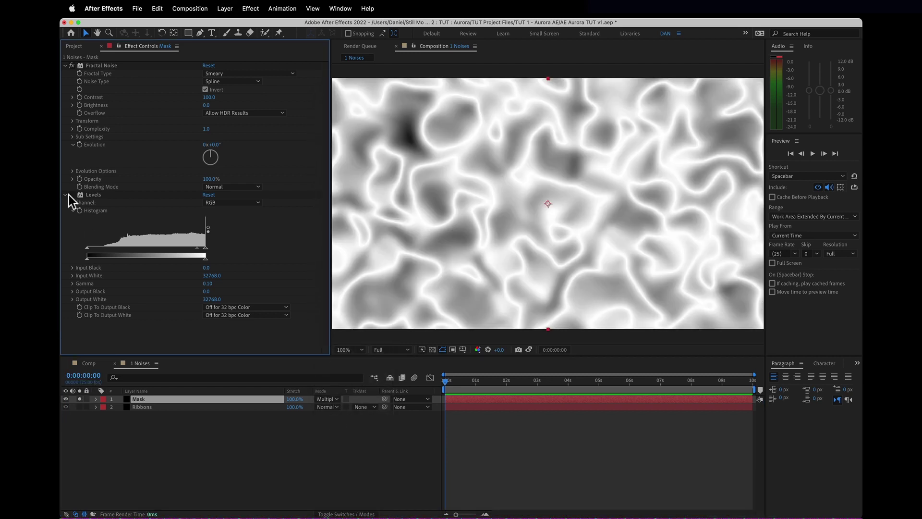
Step: Reset Mask's Fractal Noise and choose Dynamic fractal type with Spline noise
left_click(208, 65)
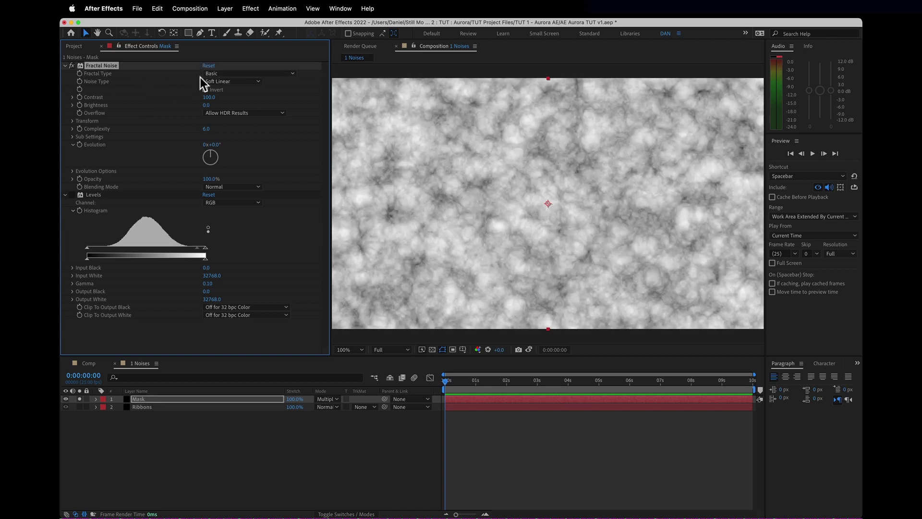
left_click(221, 73)
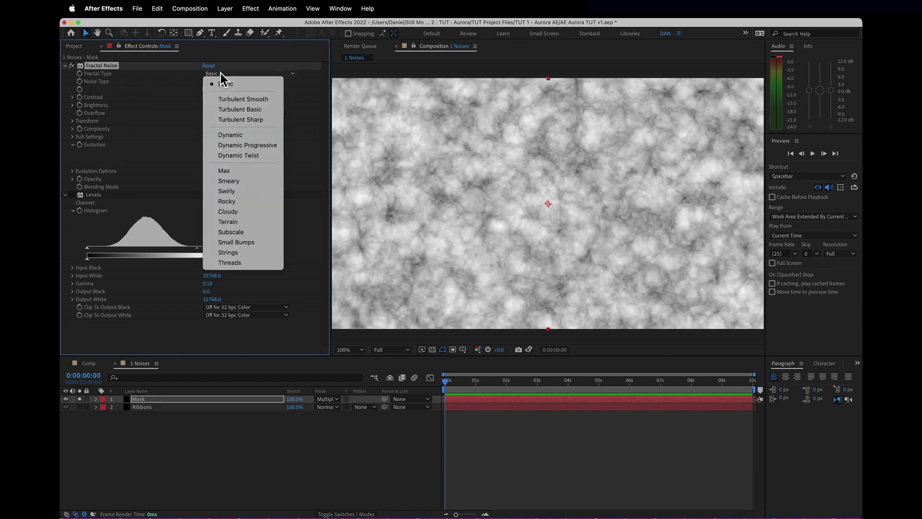
left_click(229, 134)
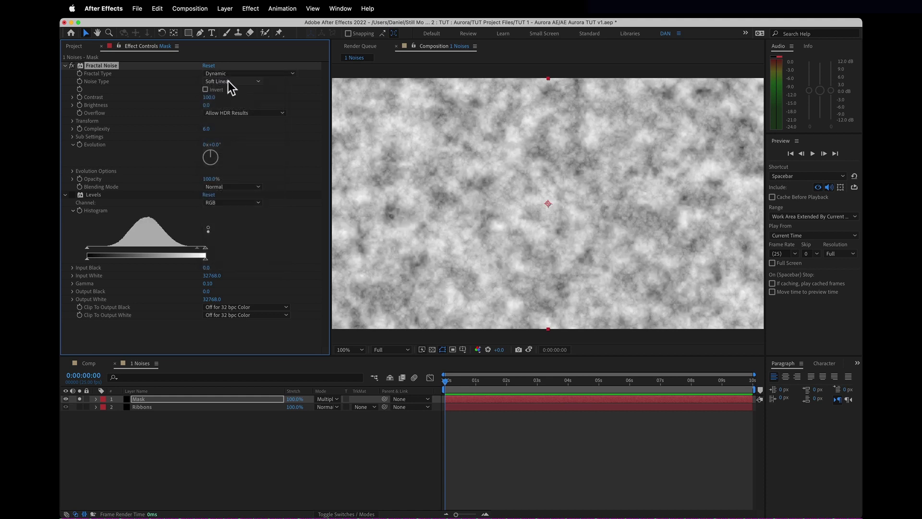
left_click(228, 82)
left_click(227, 123)
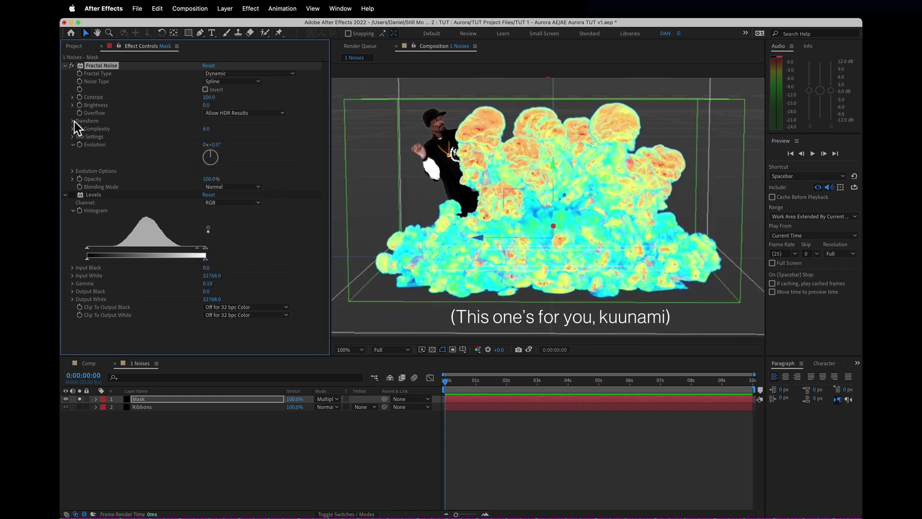
Step: Set the Mask Fractal Noise Scale to 300
left_click(73, 121)
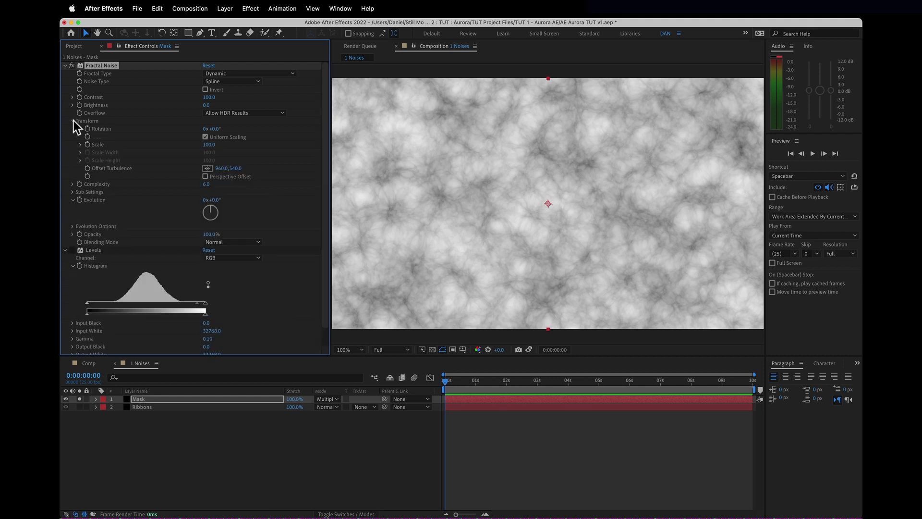
left_click(209, 145)
type("300")
key("Return")
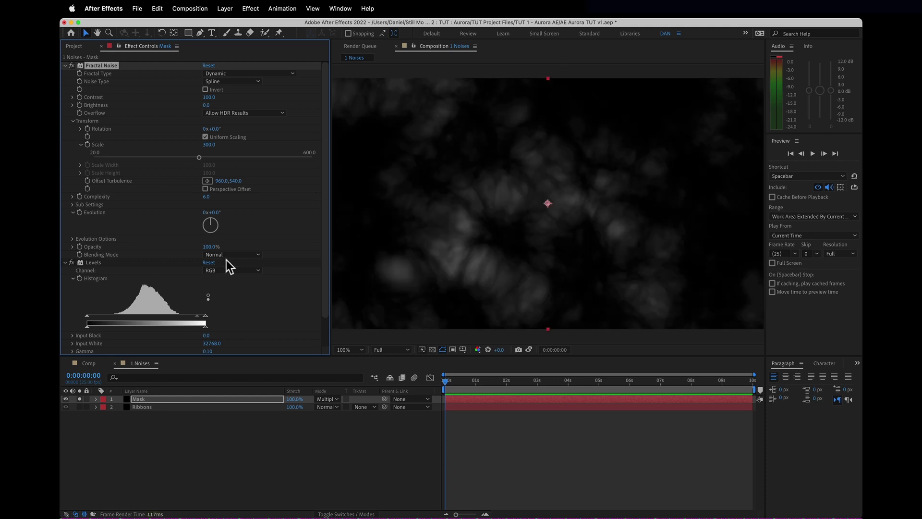
Step: Reset Levels, pull Input Black and White inward, and set Gamma to 0.30
left_click(209, 262)
left_click_drag(86, 316, 134, 317)
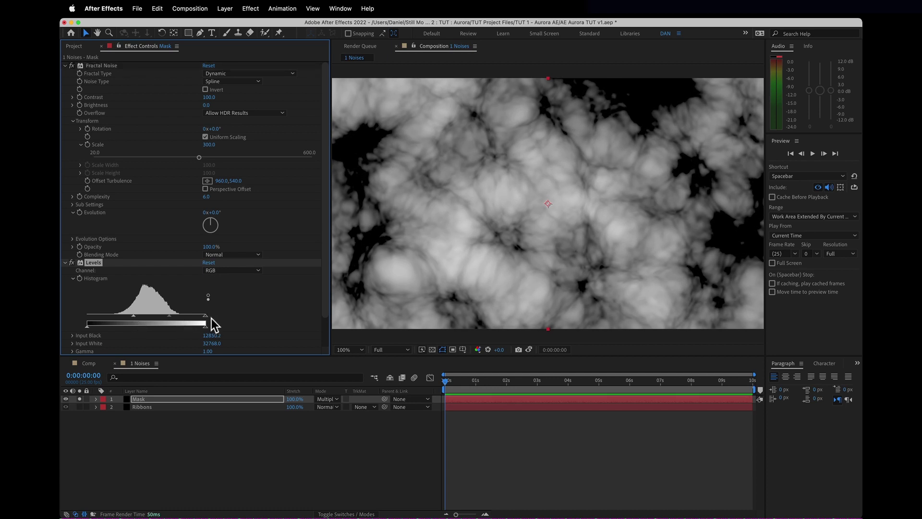
left_click_drag(206, 319, 177, 315)
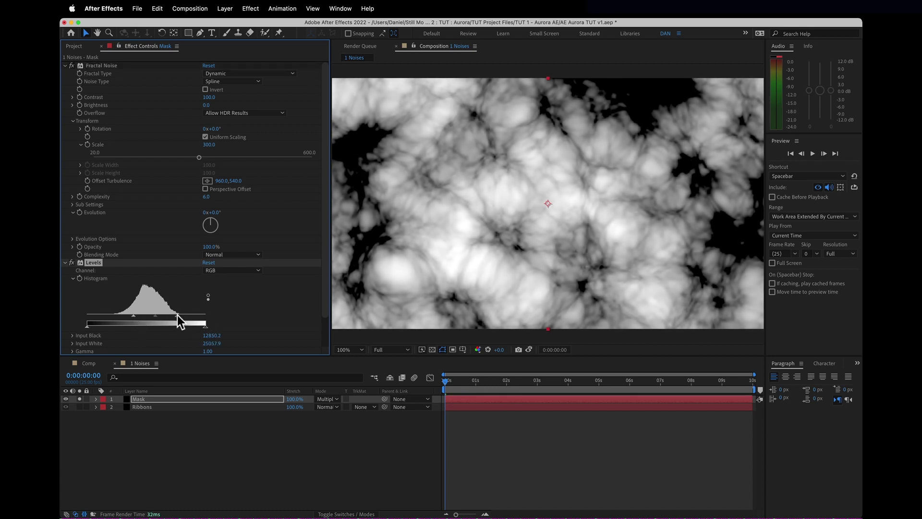
left_click(209, 351)
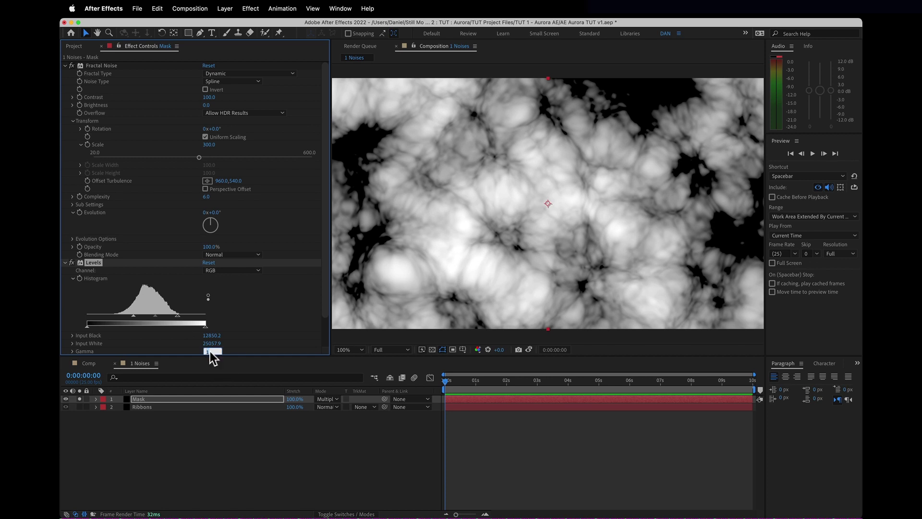
key("BackSpace")
type(".3")
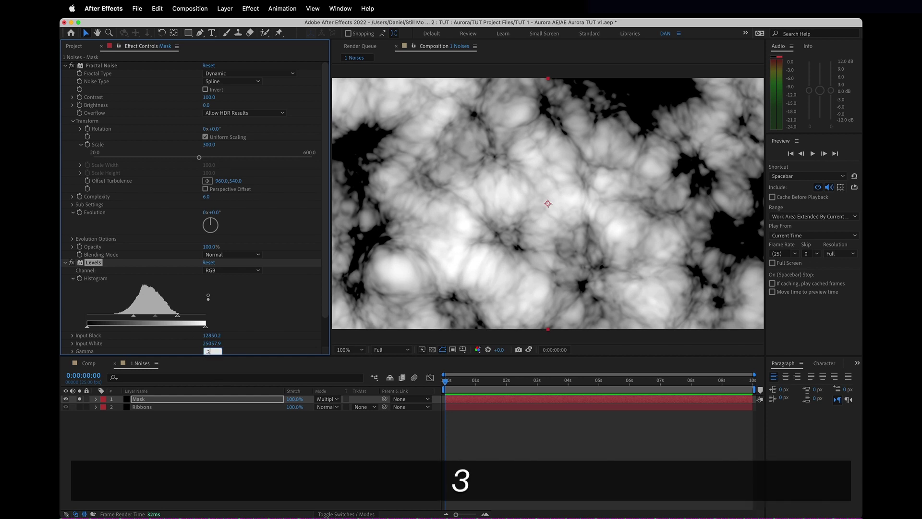
key("Return")
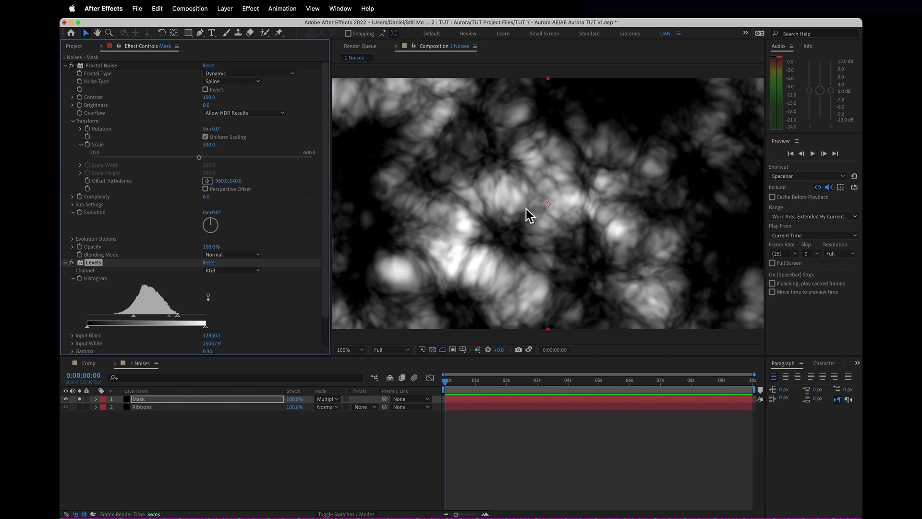
Step: Unsolo Mask, toggle its visibility to compare, and select it
left_click(80, 398)
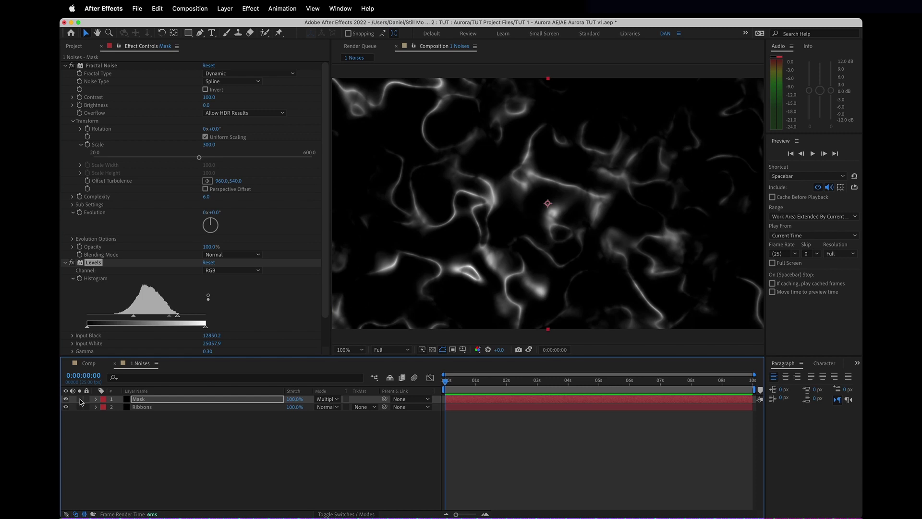
left_click(65, 398)
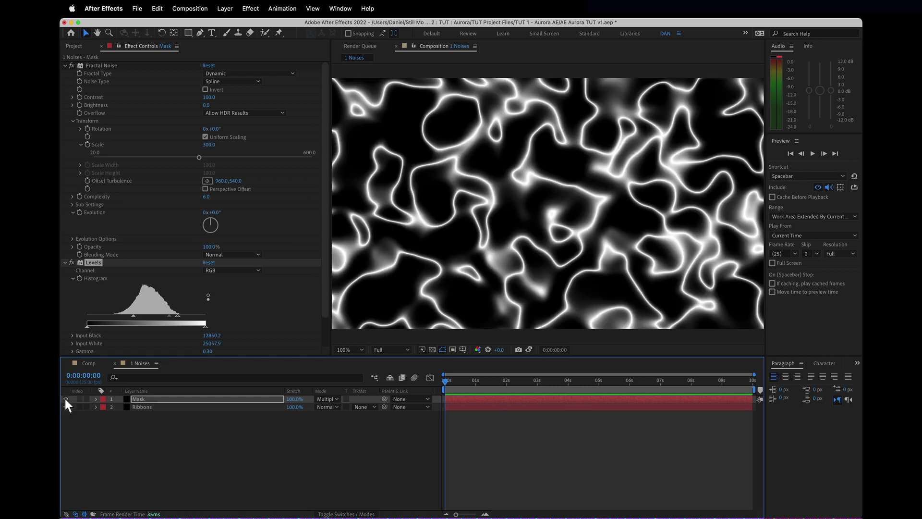
left_click(65, 398)
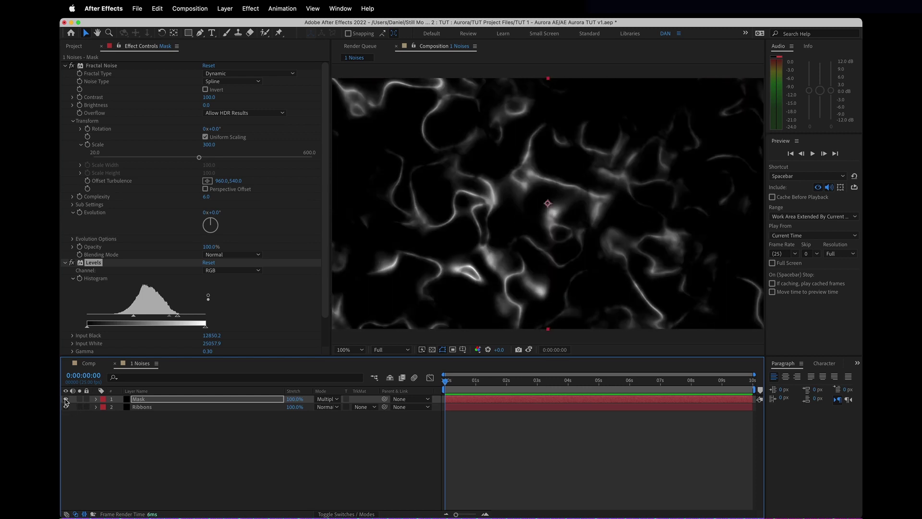
left_click(194, 399)
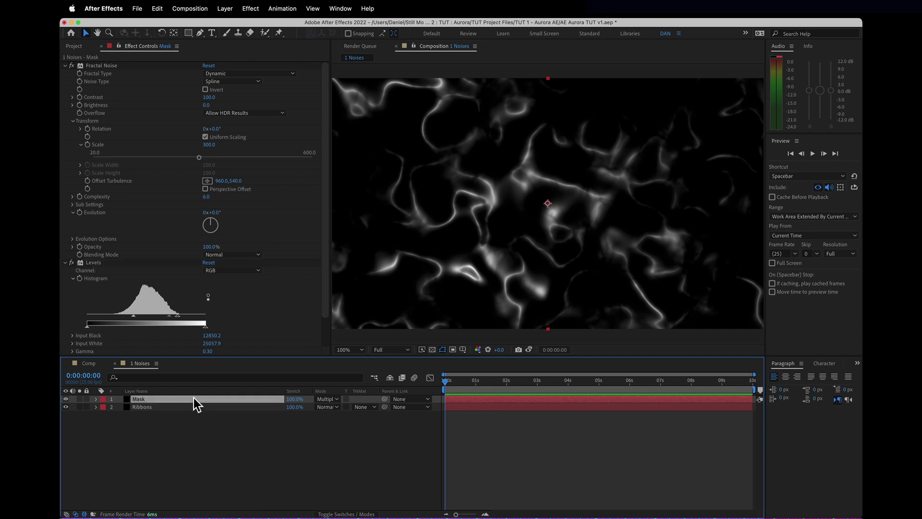
Step: Duplicate Mask and rename the copy Pillars
key("super+d")
key("Return")
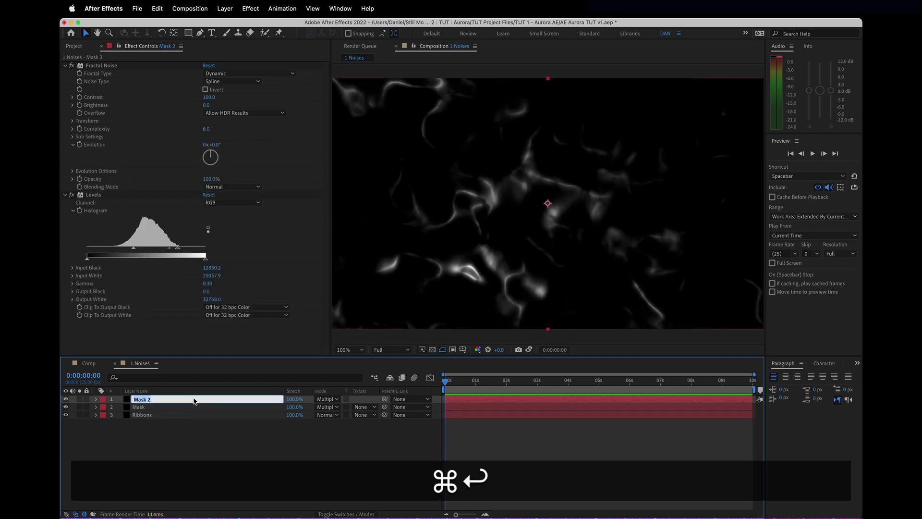
type("Pillars")
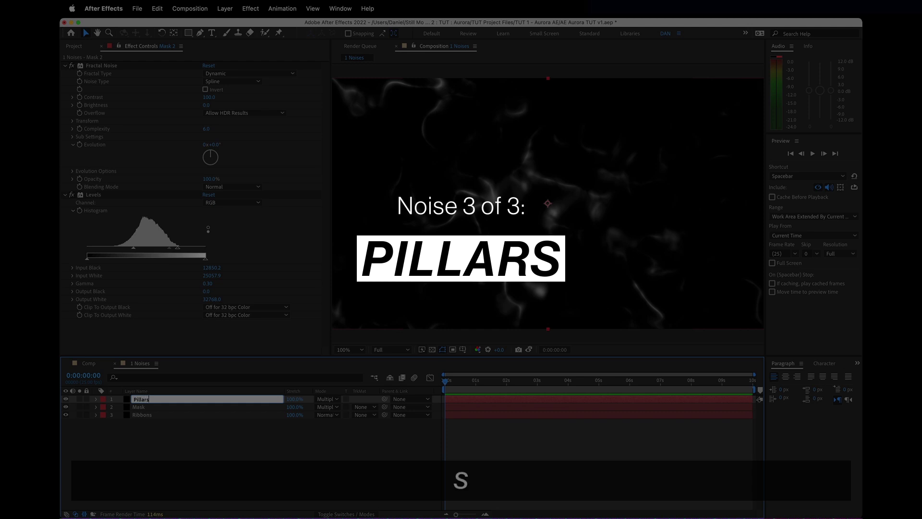
key("Return")
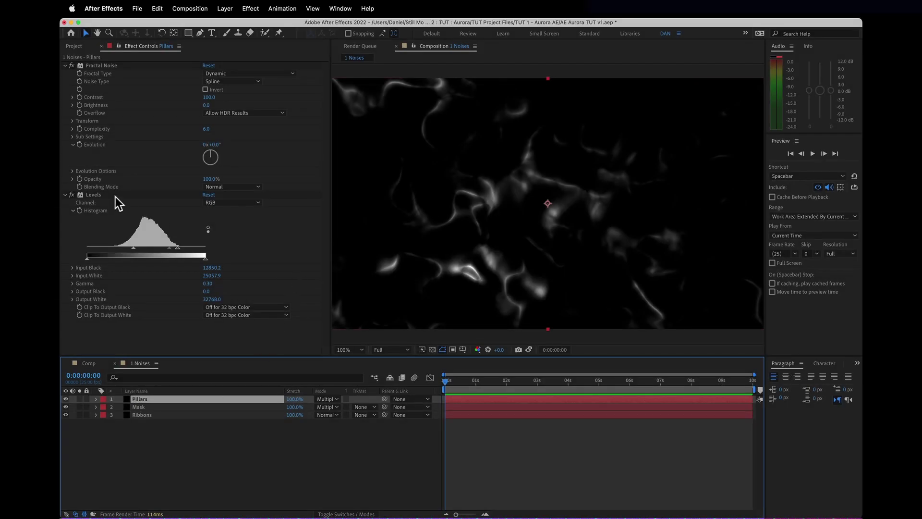
left_click(92, 195)
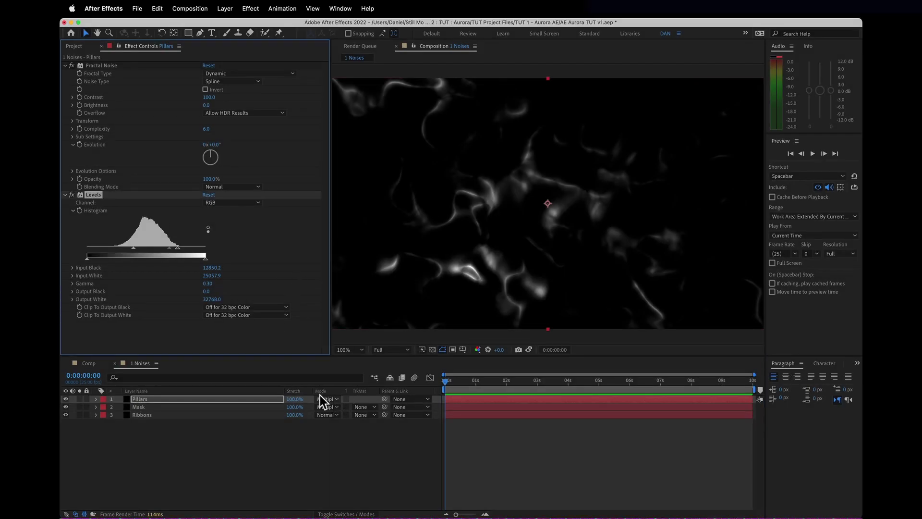
Step: Set Pillars to Overlay mode and delete its Levels effect
left_click(328, 399)
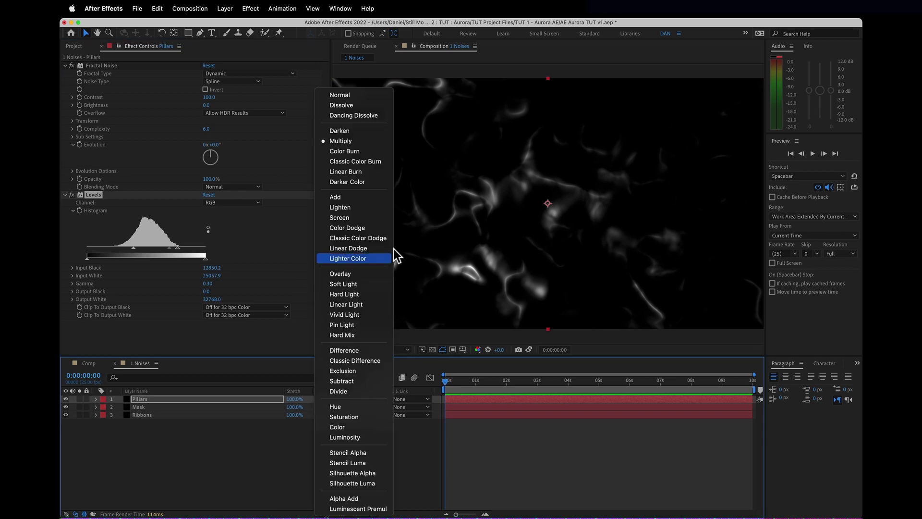
left_click(344, 274)
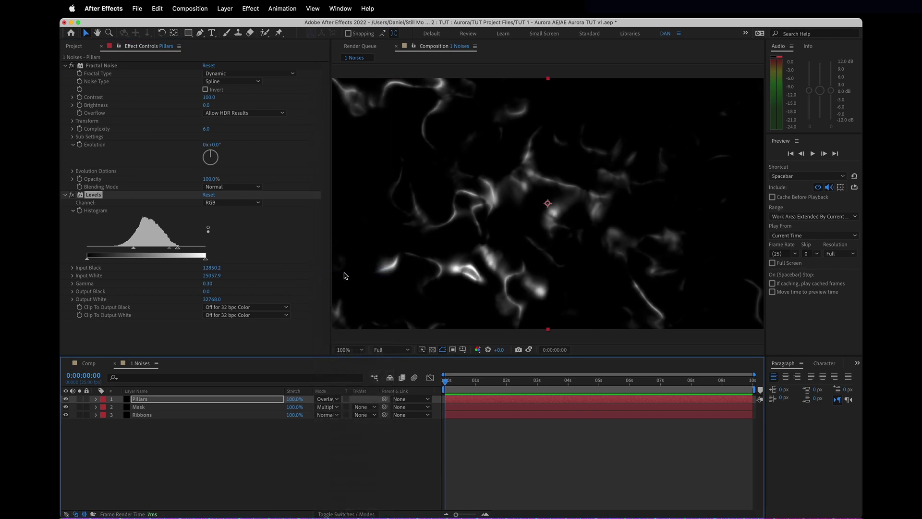
left_click(94, 195)
key("BackSpace")
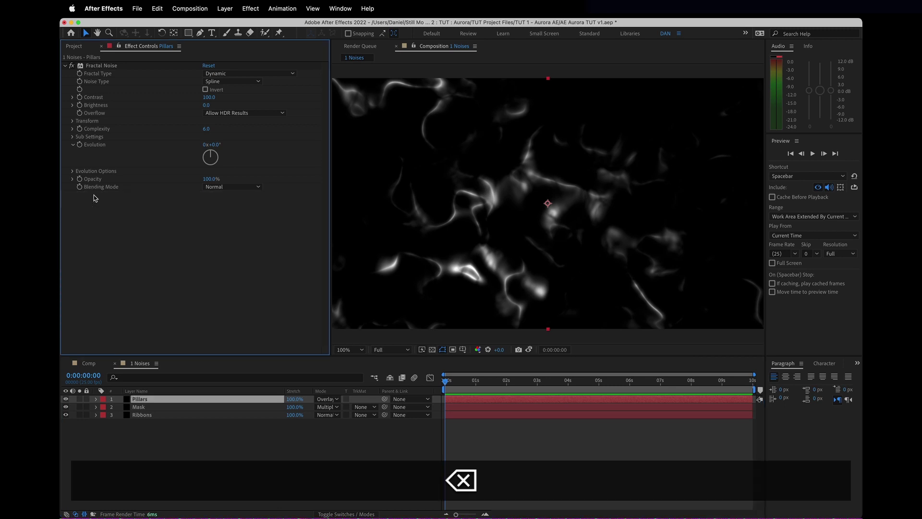
Step: Reset Pillars' Fractal Noise with Scale 2 and Complexity 2, then fit the viewer
left_click(210, 64)
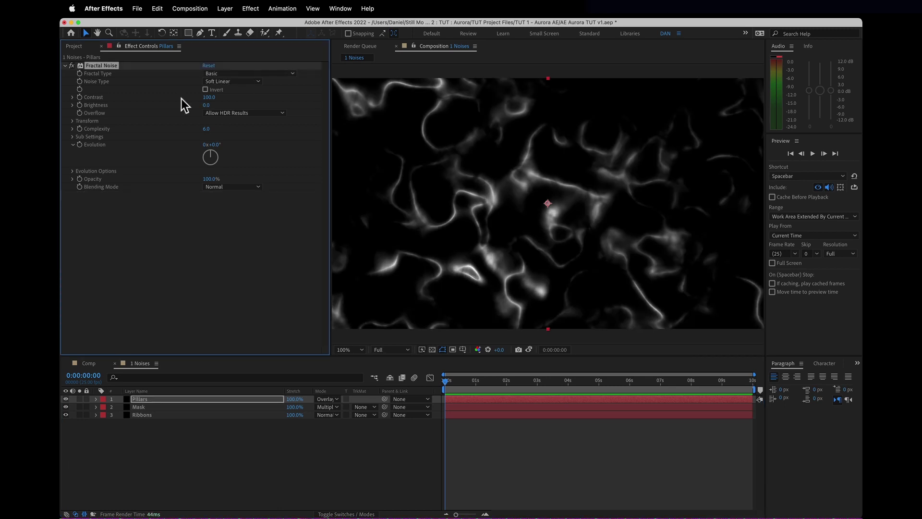
left_click(73, 121)
left_click(210, 145)
type("2")
key("Return")
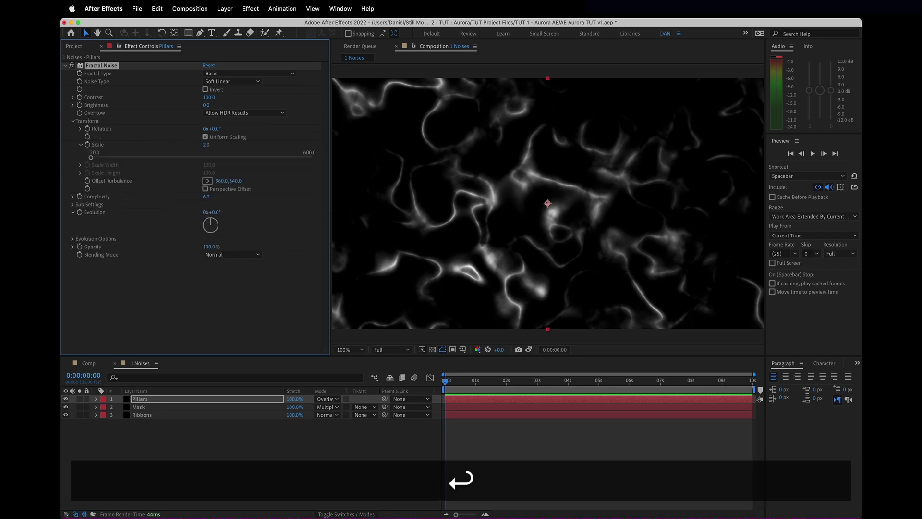
left_click(208, 198)
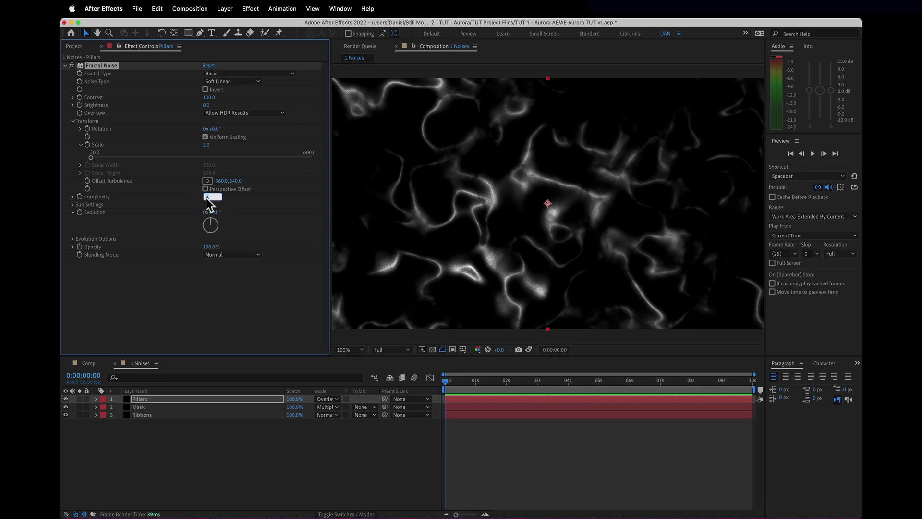
type("2")
key("Return")
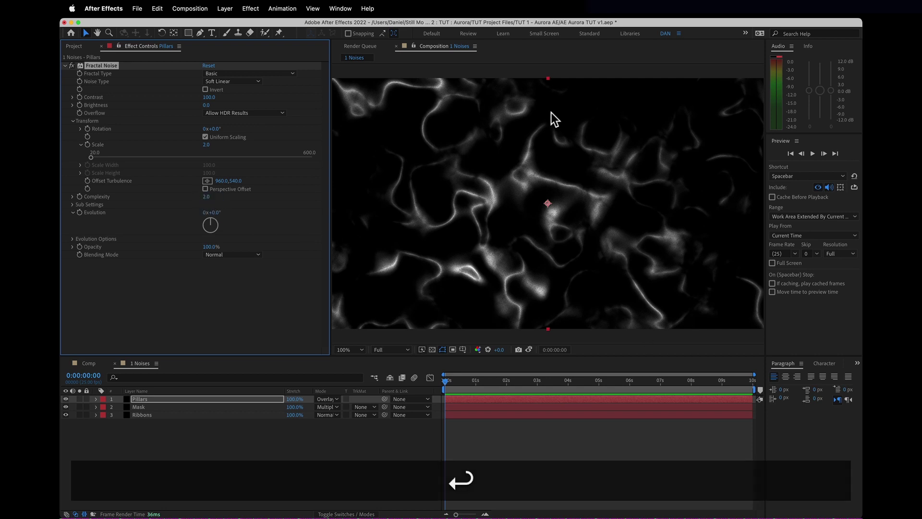
key("period")
key("period")
key("period")
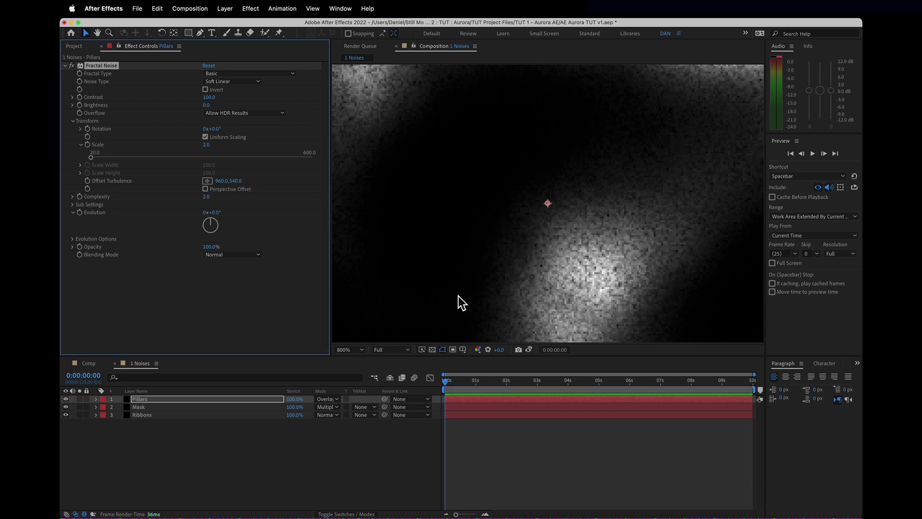
left_click(345, 350)
left_click(347, 185)
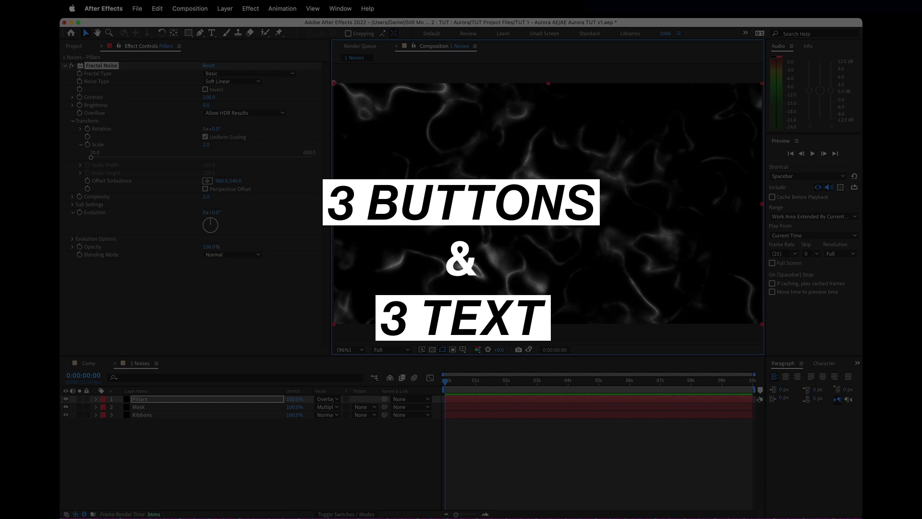
Step: Add the expression time*500 to Pillars' Fractal Noise Evolution
key("alt")
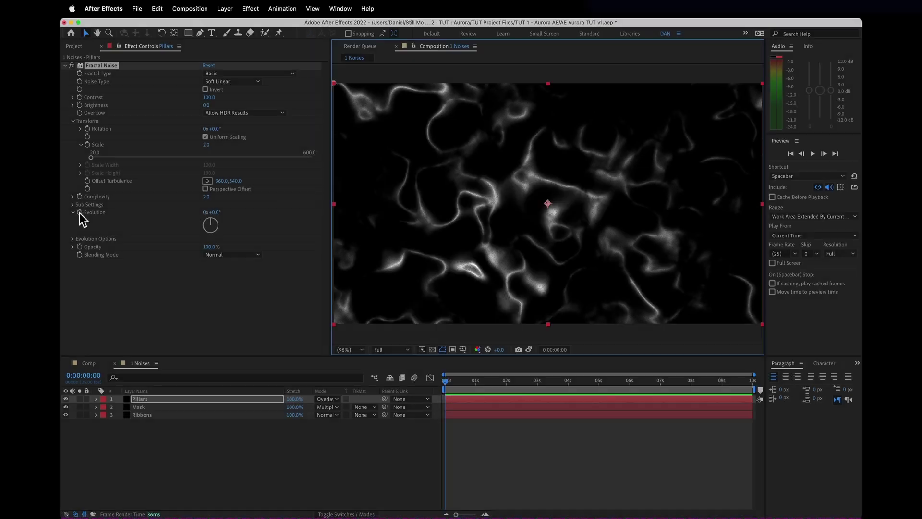
left_click(80, 212, "alt")
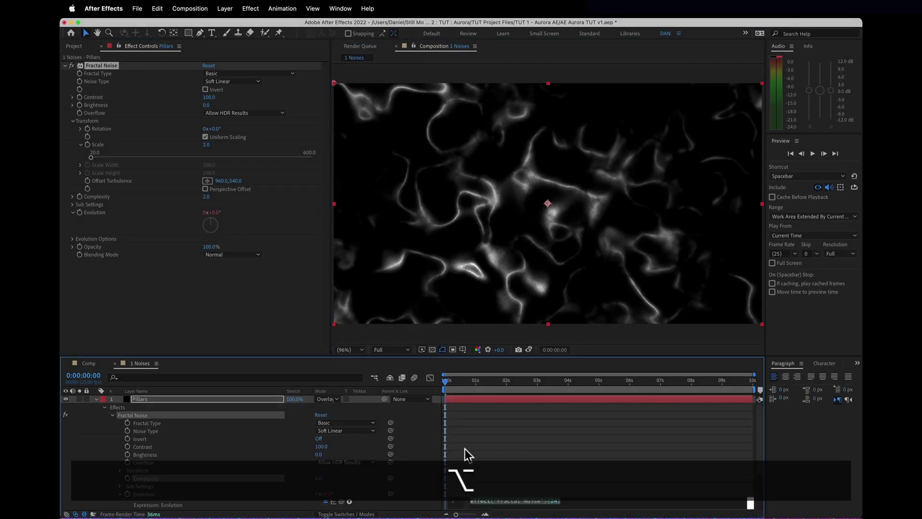
type("time*")
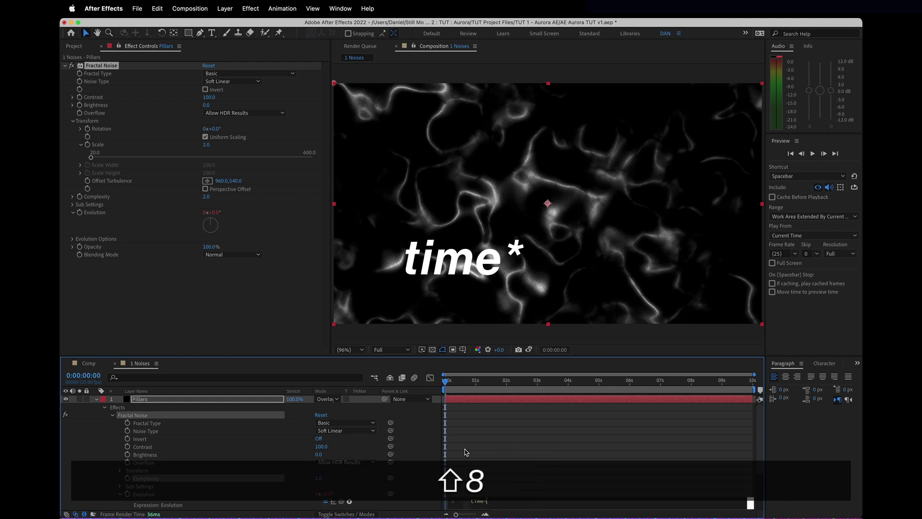
type("500")
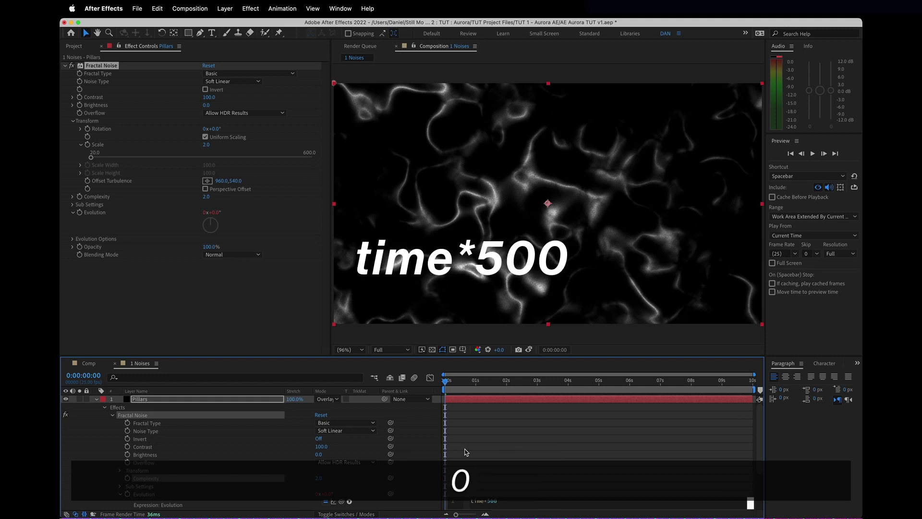
key("KP_Enter")
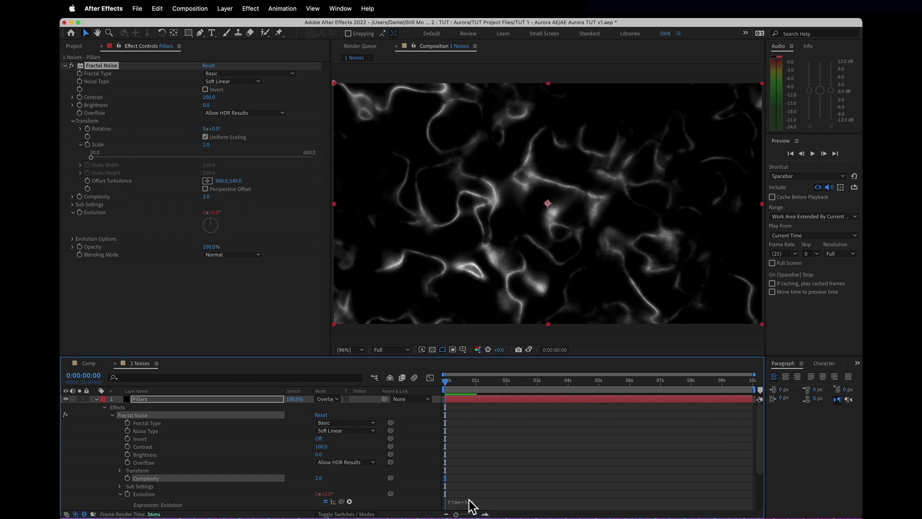
Step: Check frame 23, then solo Pillars and play a preview
key("period")
key("period")
key("period")
key("period")
key("period")
key("period")
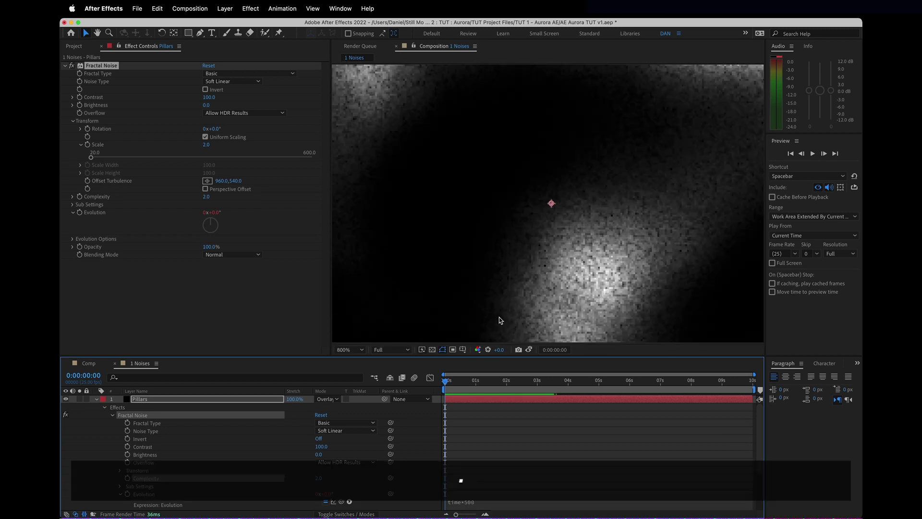
left_click(458, 502)
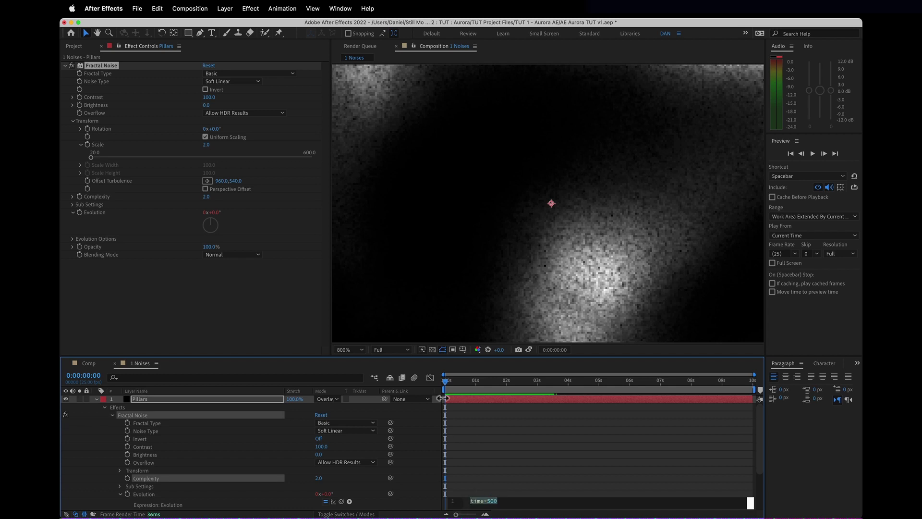
left_click_drag(454, 386, 402, 413)
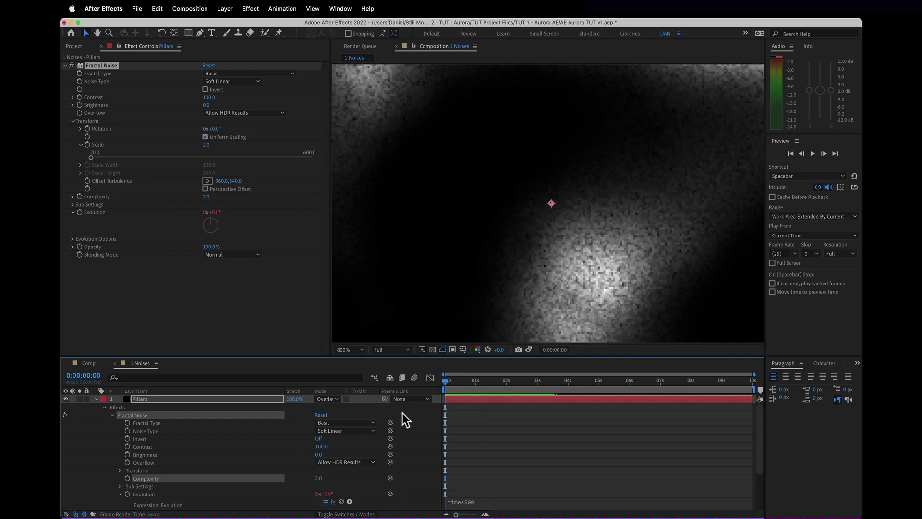
left_click(79, 399)
key("space")
Step: Give both Mask and Ribbons a time*50 expression on Fractal Noise Evolution
left_click(96, 399)
left_click(143, 407)
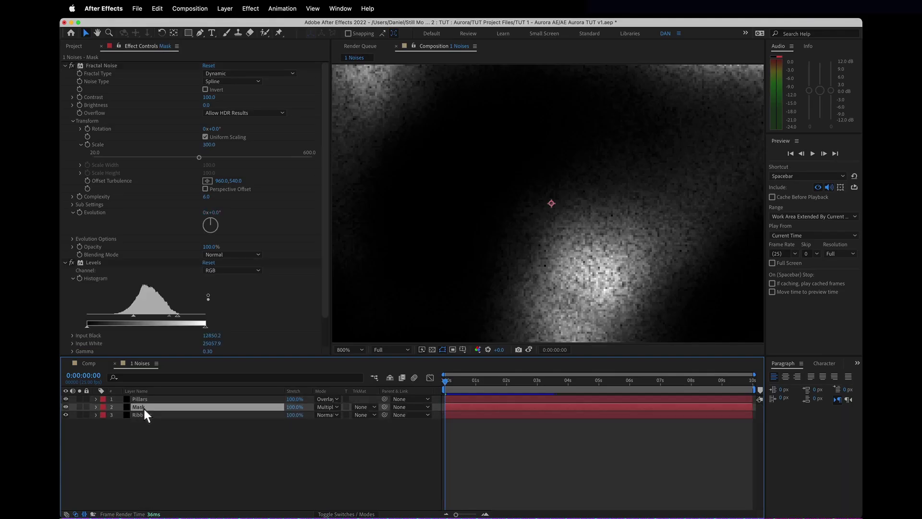
left_click(79, 214, "alt")
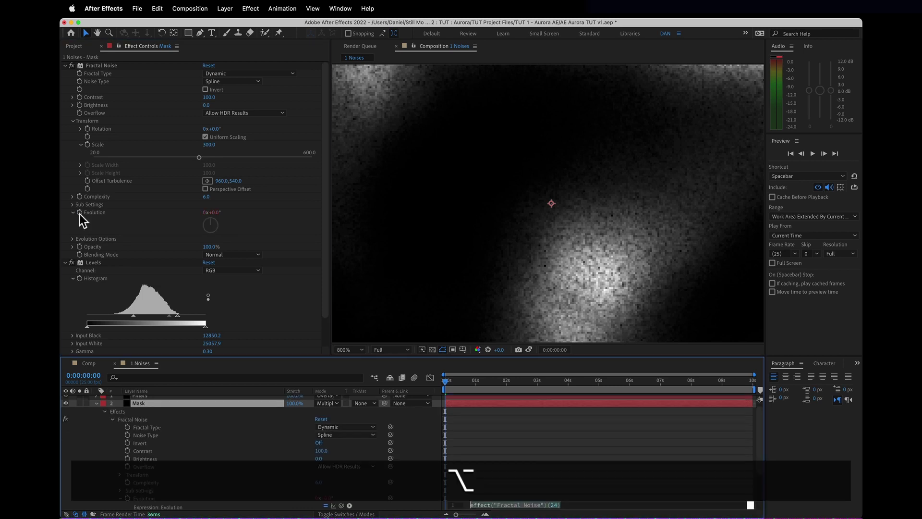
type("time*")
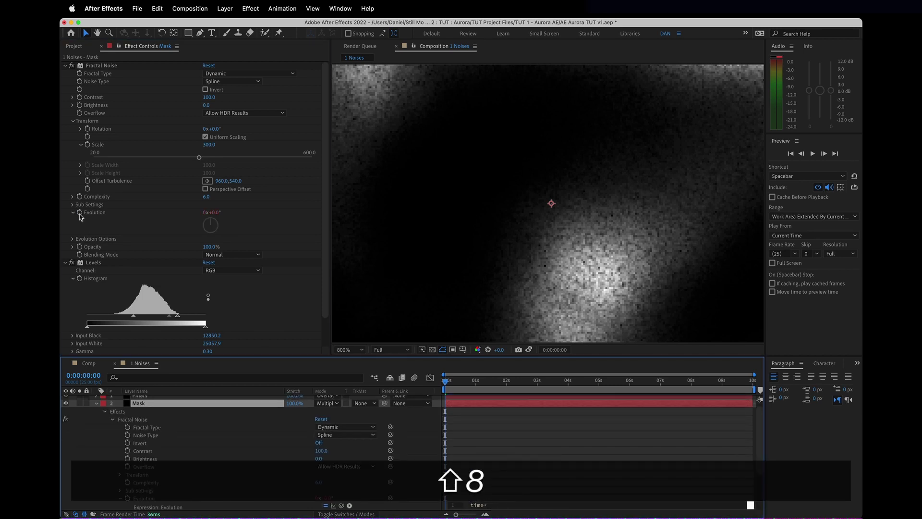
type("50")
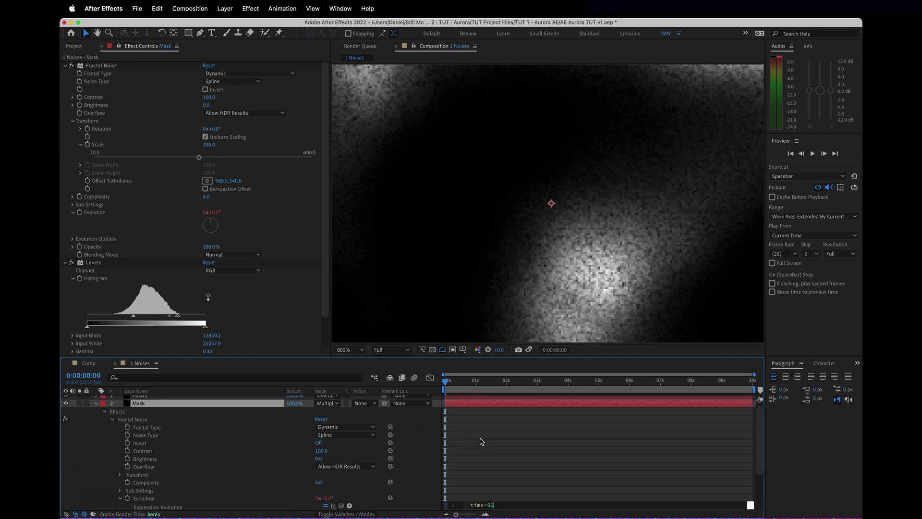
key("KP_Enter")
left_click(154, 415)
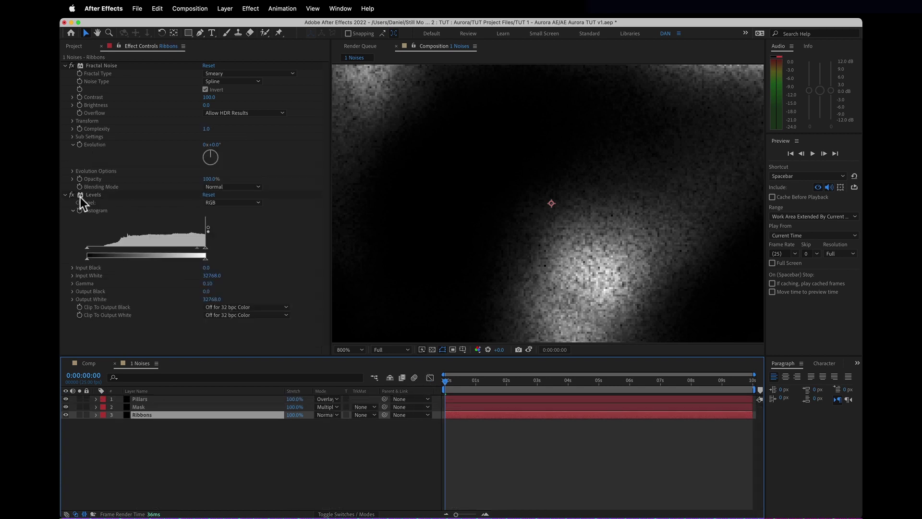
left_click(79, 145, "alt")
type("time*50")
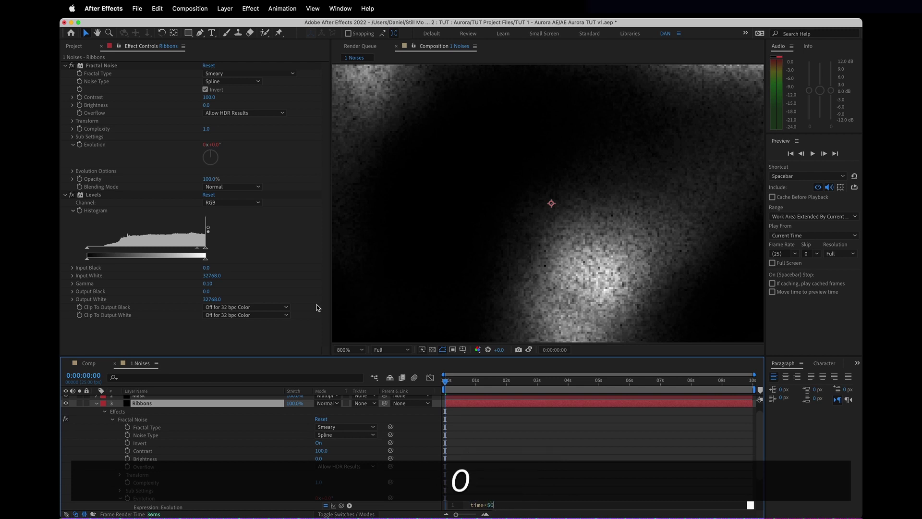
key("KP_Enter")
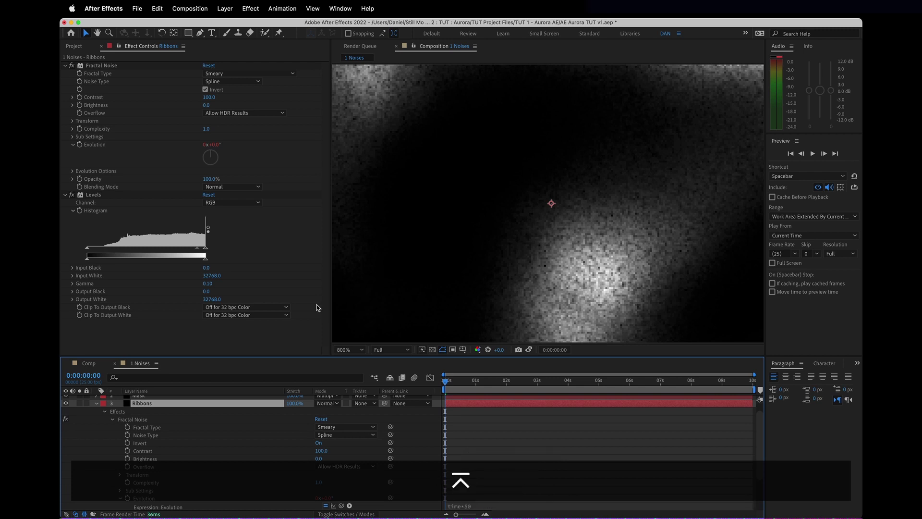
Step: Set the viewer to Fit and play a preview of the comp
left_click(346, 350)
left_click(350, 184)
key("space")
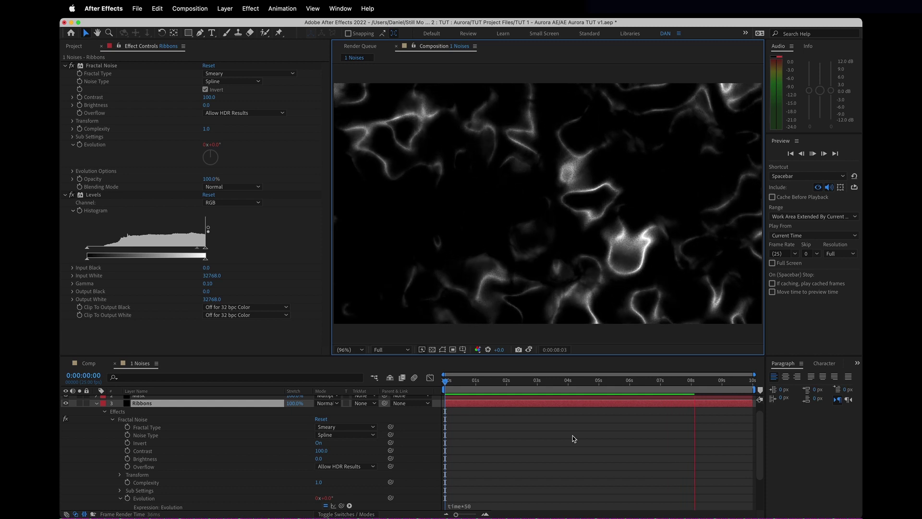
key("space")
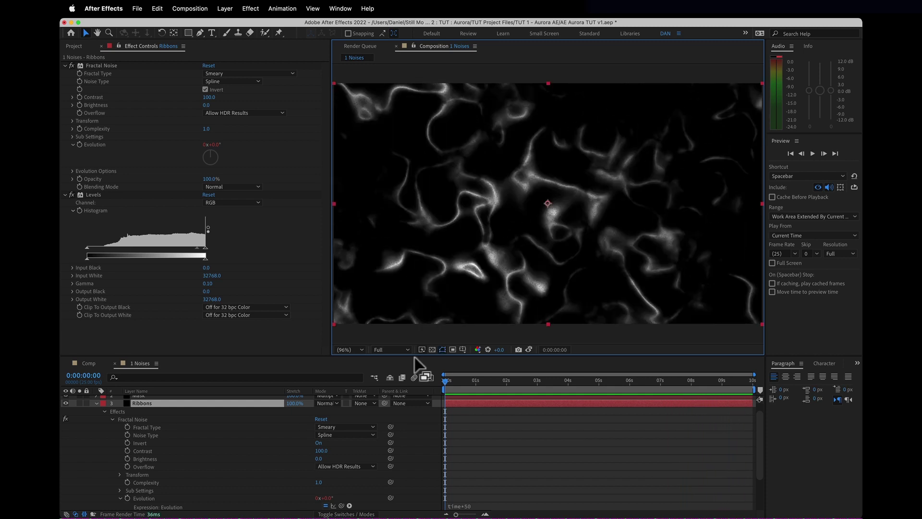
Step: Nest 1 Noises into a new composition named 2 Blurs
left_click(76, 47)
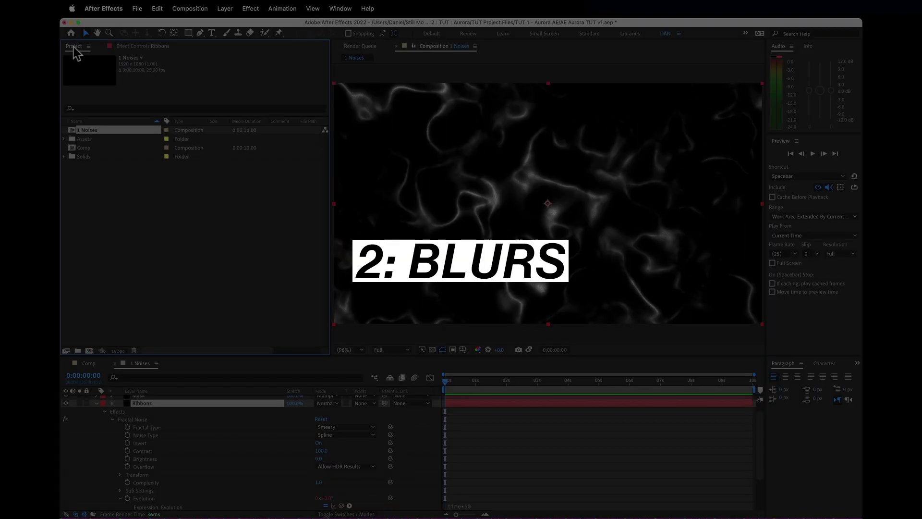
left_click_drag(92, 136, 89, 351)
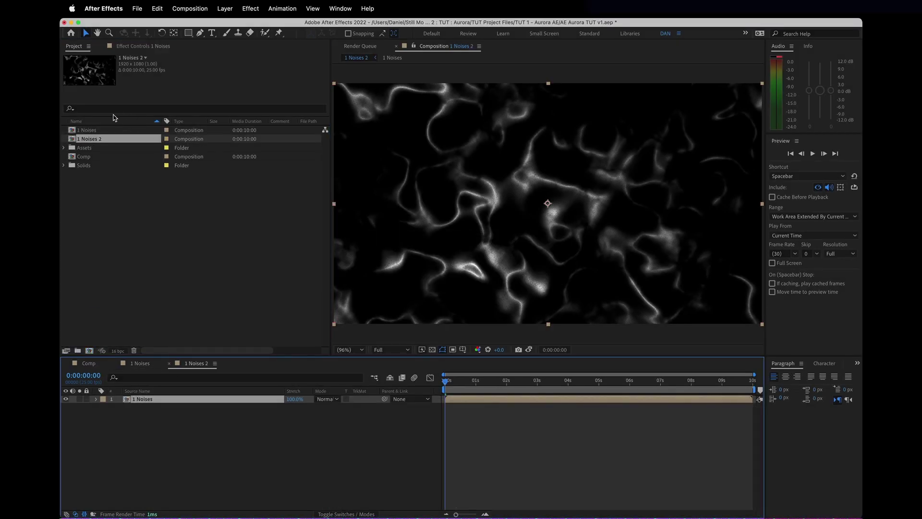
key("Return")
type("2")
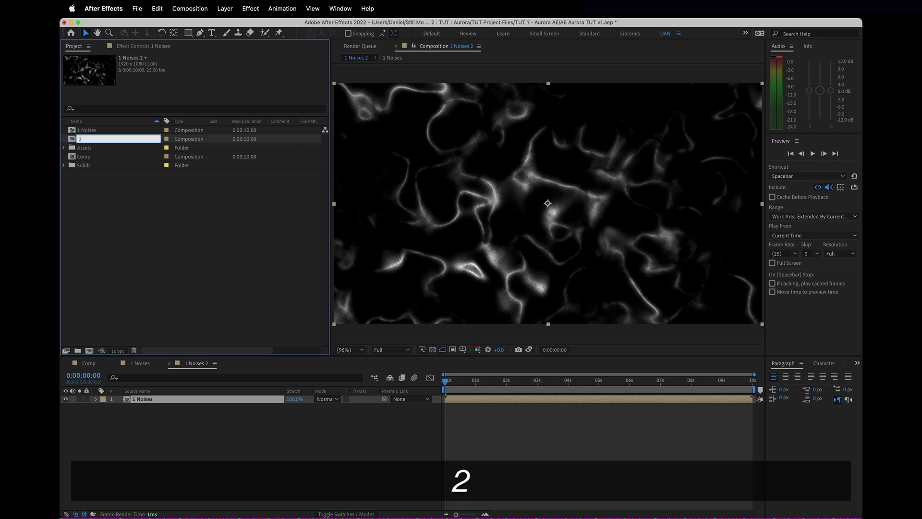
type(" Blurs")
key("Return")
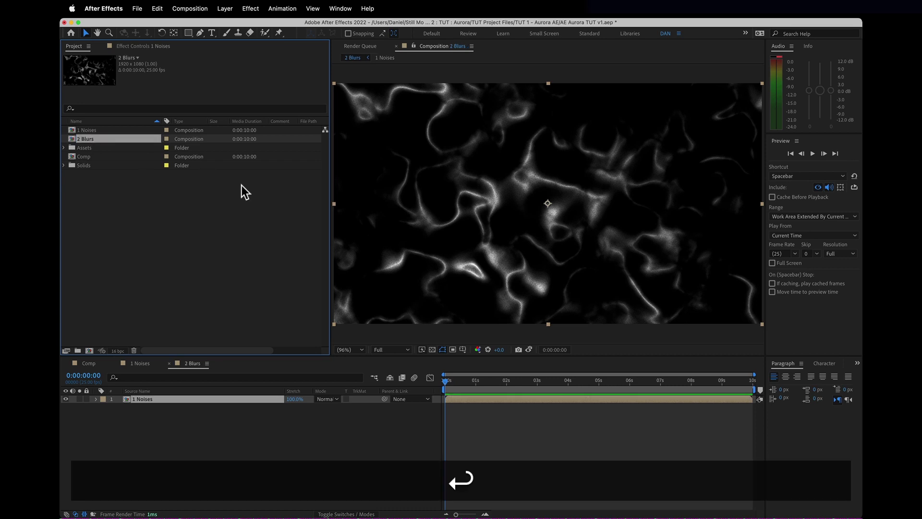
Step: Add a black solid and move it beneath the 1 Noises layer
left_click(488, 434)
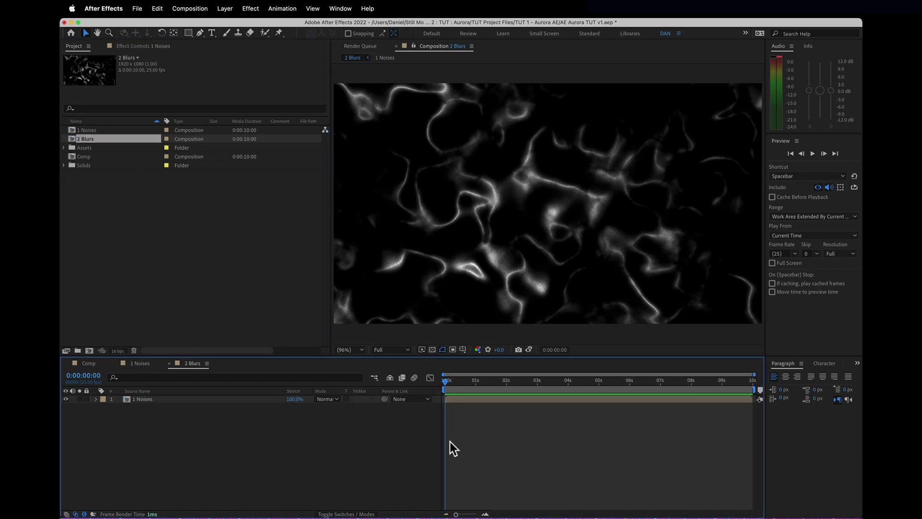
key("super+y")
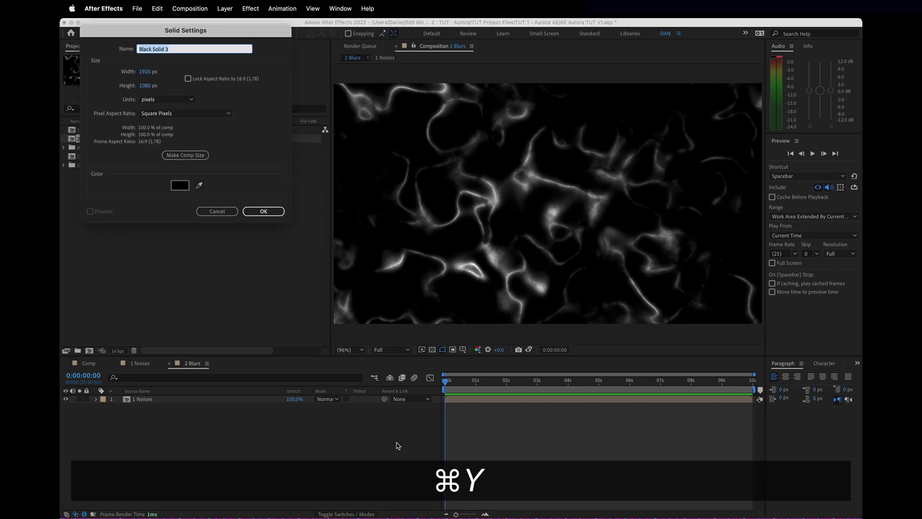
key("Return")
key("alt+super+Down")
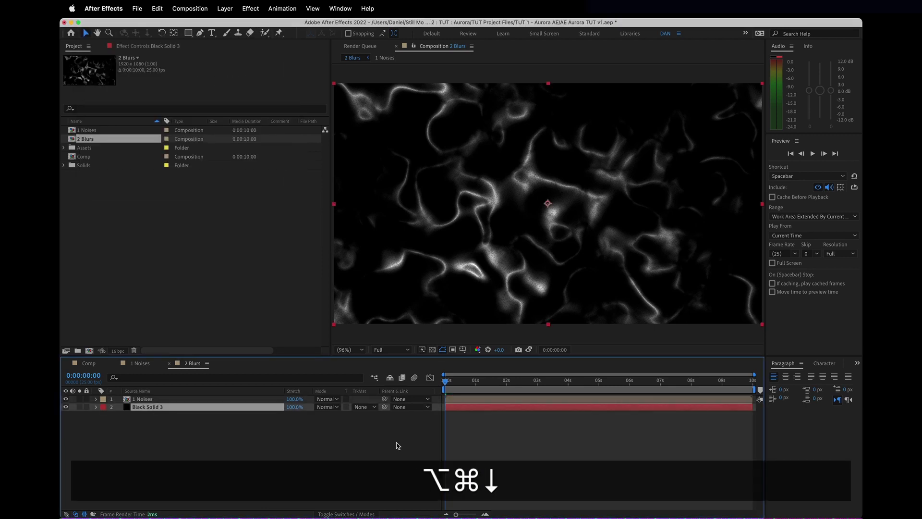
key("super+Up")
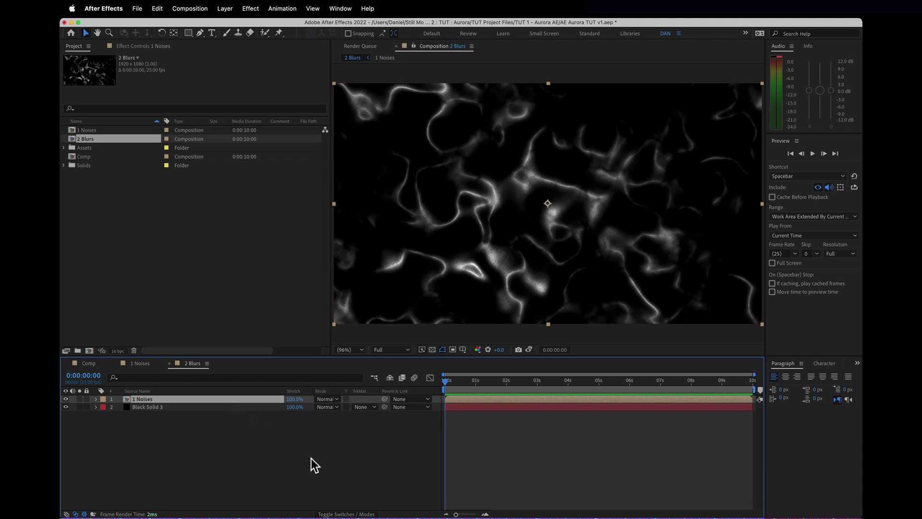
Step: Make 1 Noises a 3D layer with X Rotation 80°
left_click(344, 512)
left_click(366, 399)
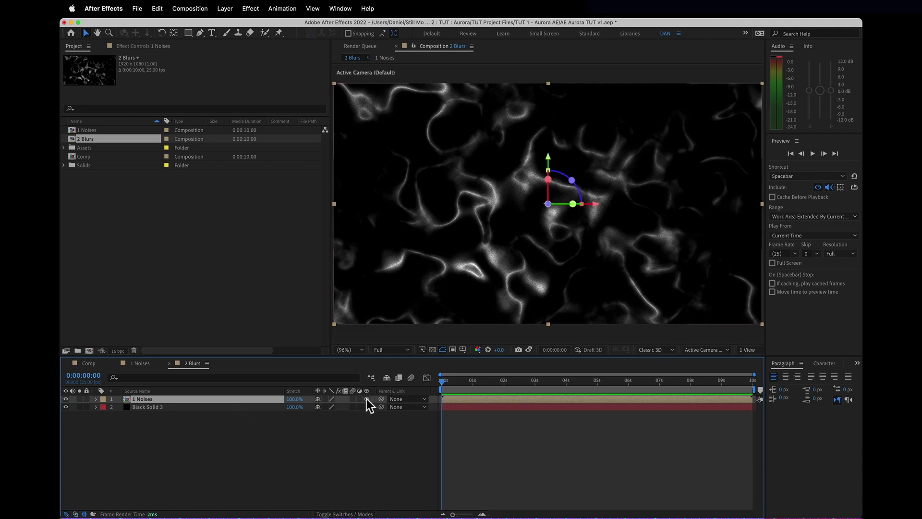
key("r")
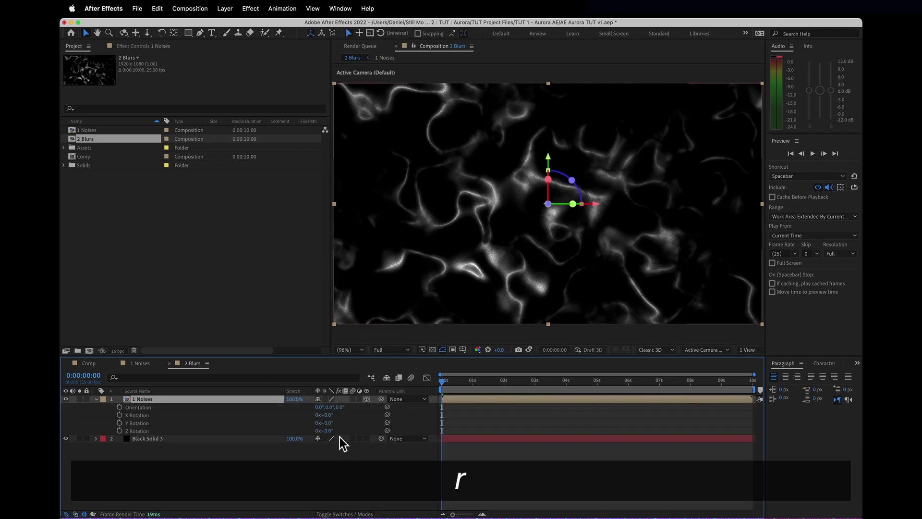
left_click(327, 415)
type("80")
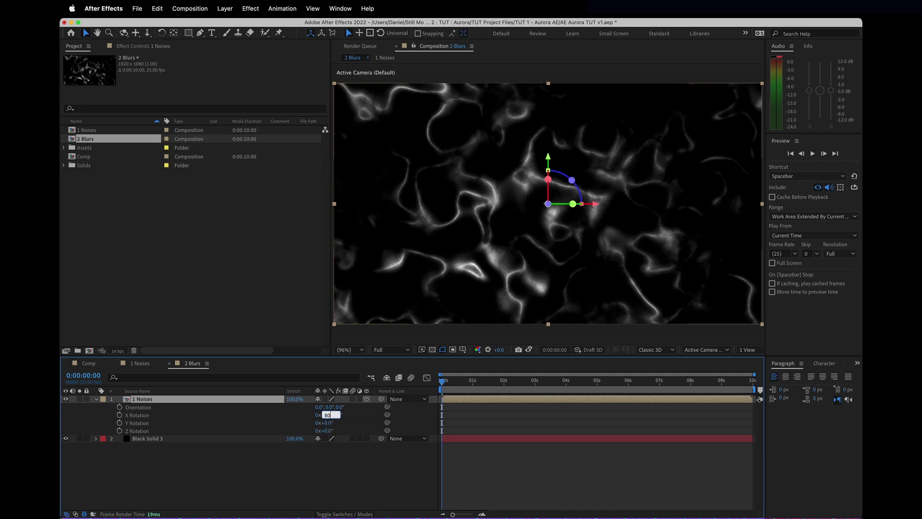
key("Return")
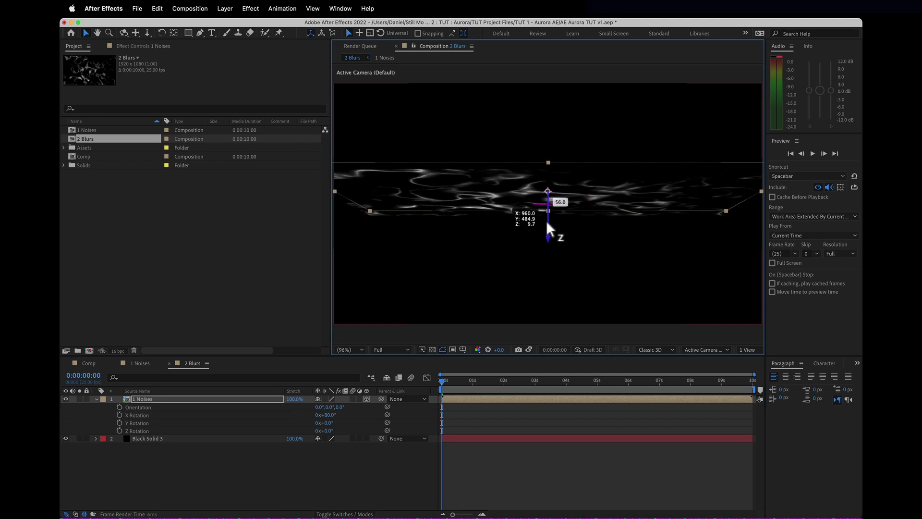
Step: Push the tilted noise plane back along the Z axis
left_click_drag(547, 222, 546, 179)
key("p")
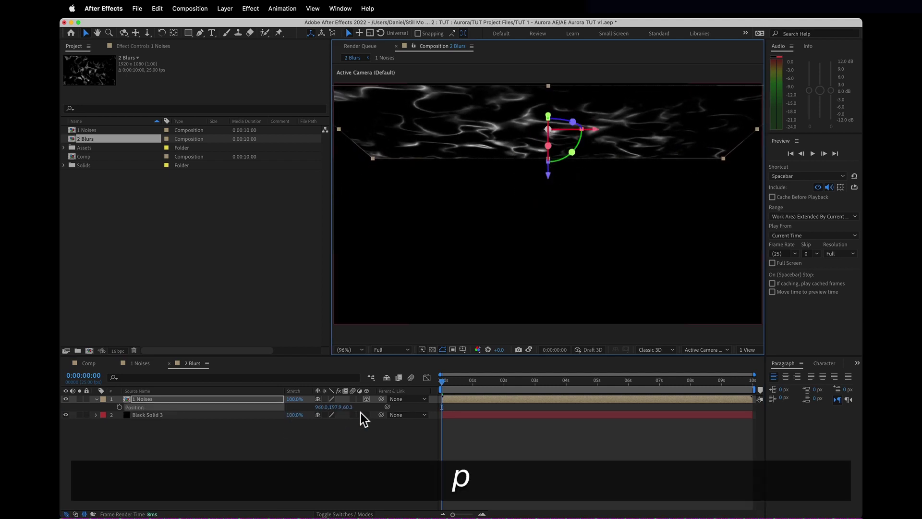
left_click_drag(347, 407, 747, 362)
Step: Scale the 1 Noises layer to 400%
left_click(178, 401)
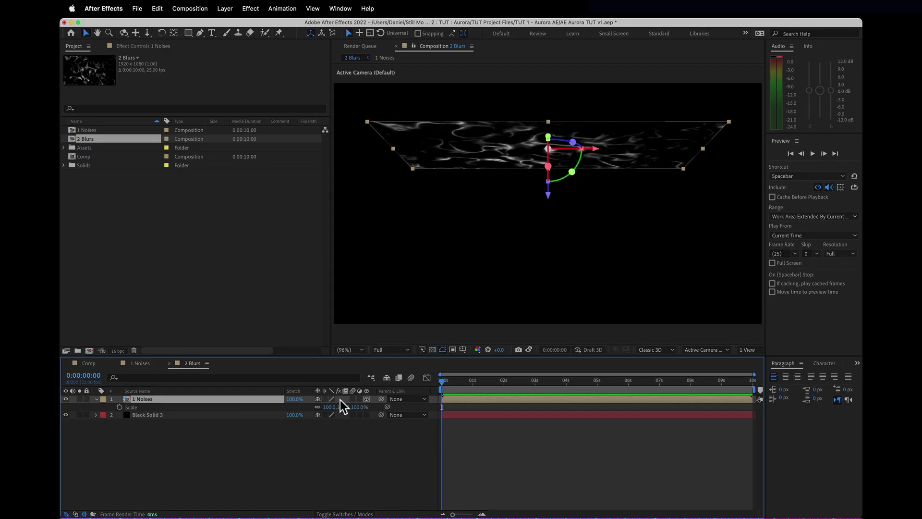
key("s")
left_click(331, 407)
type("400")
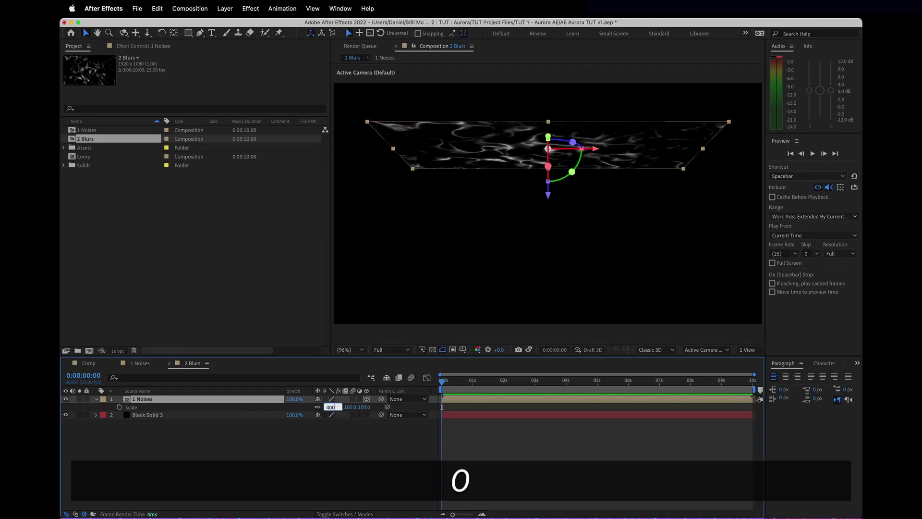
key("Return")
key("u")
left_click(473, 438)
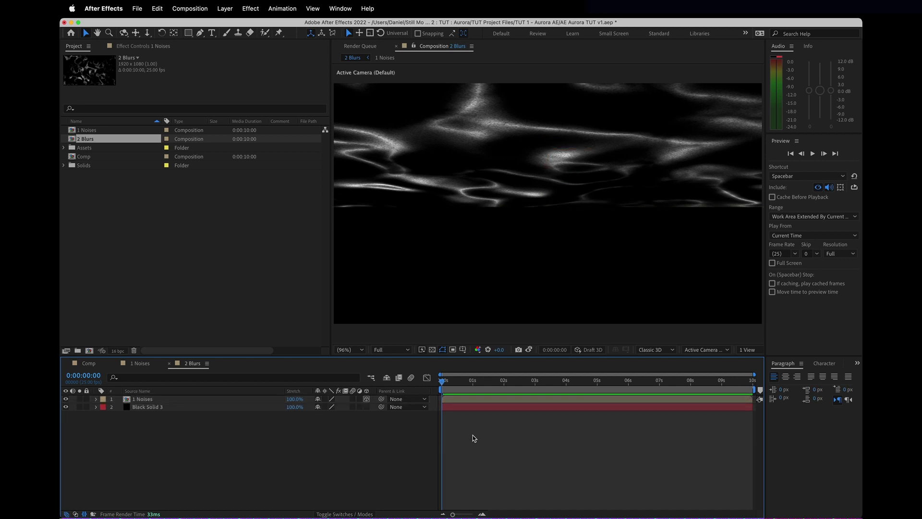
Step: Add a new adjustment layer on top and name it Edge
key("alt+super+y")
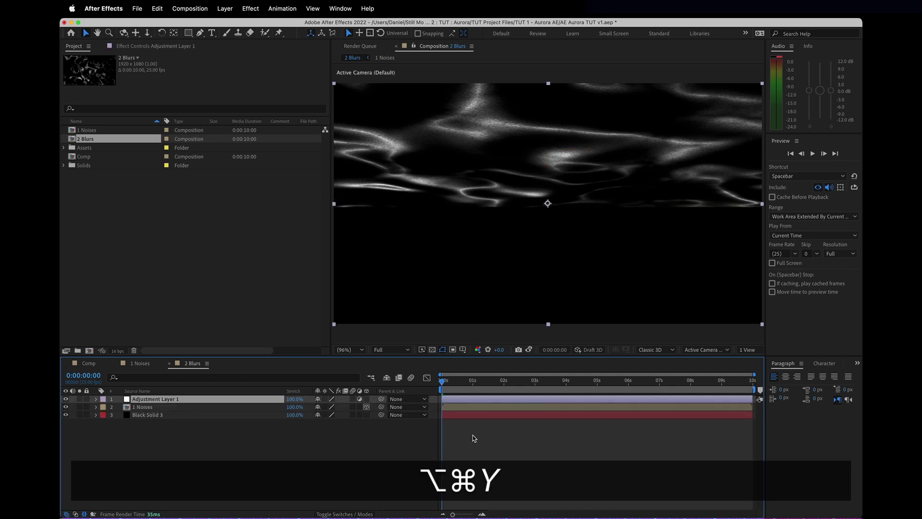
key("Return")
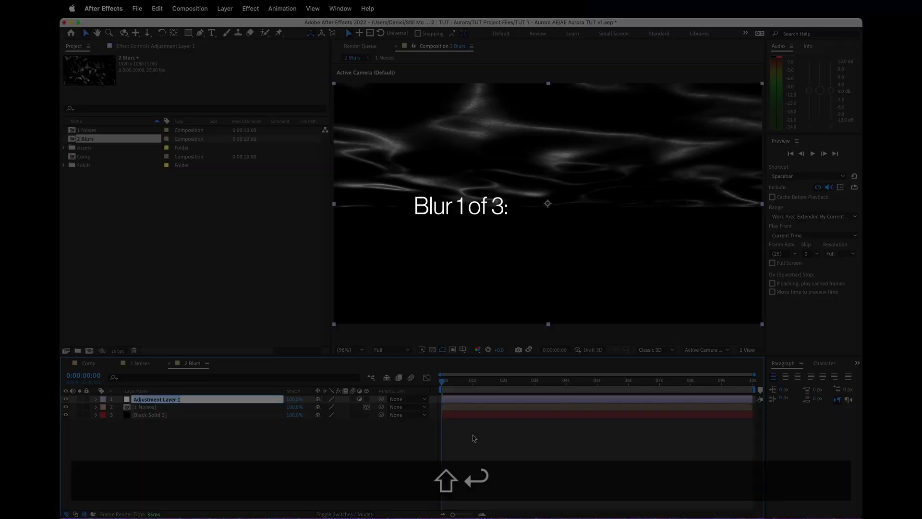
type("Edge")
key("Return")
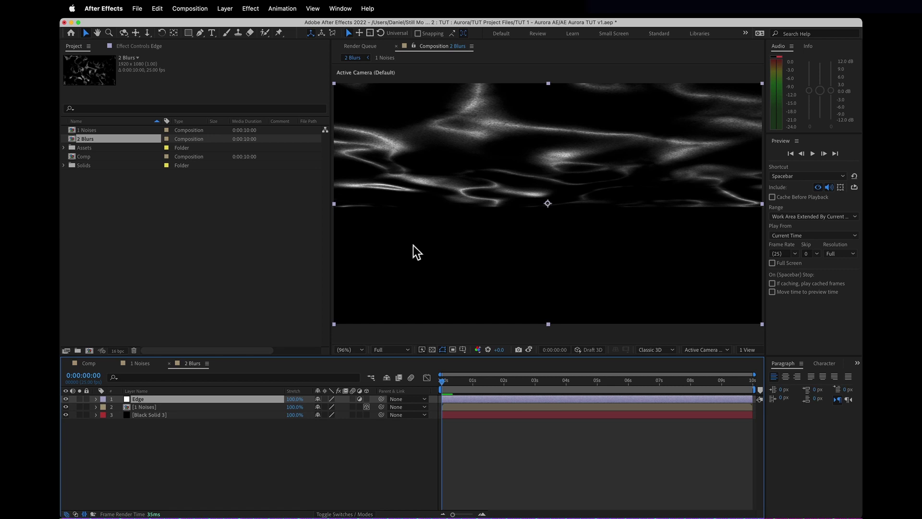
Step: Apply the CC Radial Blur effect to the Edge layer
left_click(371, 6)
type("cc rad")
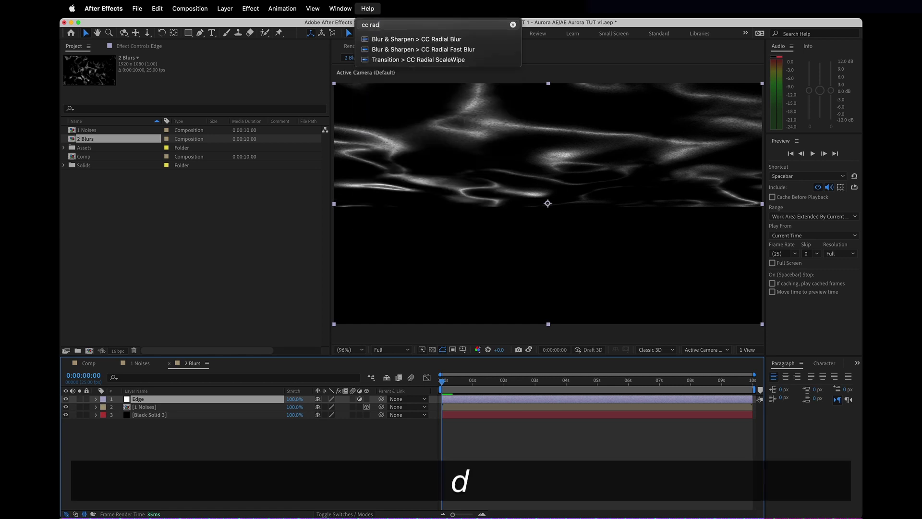
type("ia")
key("Down")
key("Down")
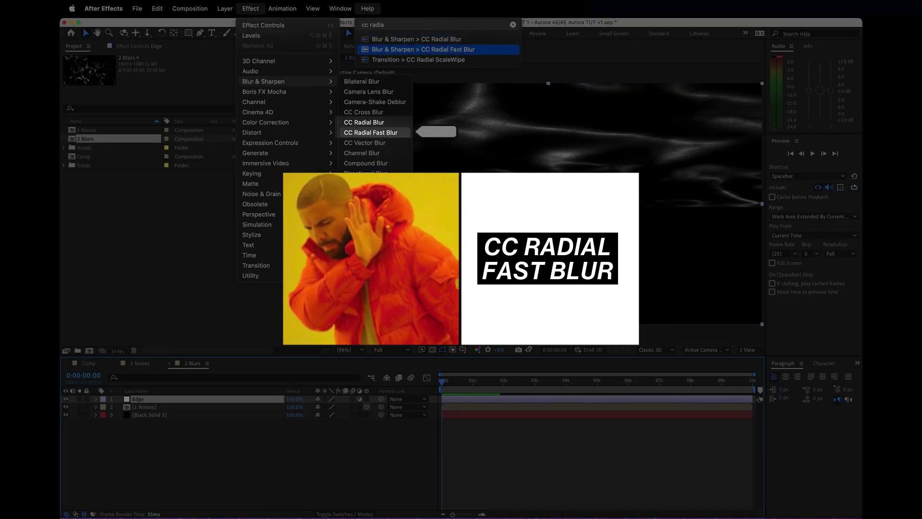
key("Up")
key("Return")
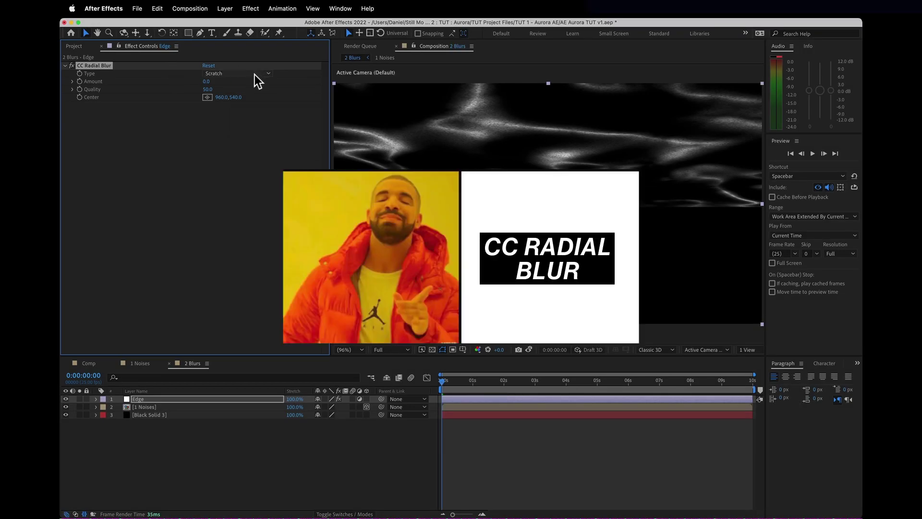
Step: Set the radial blur to Fading Zoom, Amount 0.3, centre 960, 100000
left_click(221, 74)
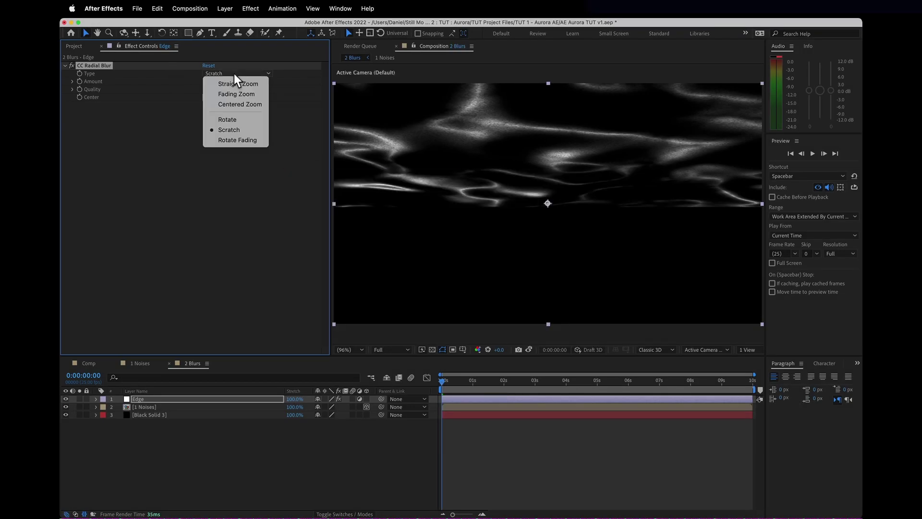
left_click(236, 93)
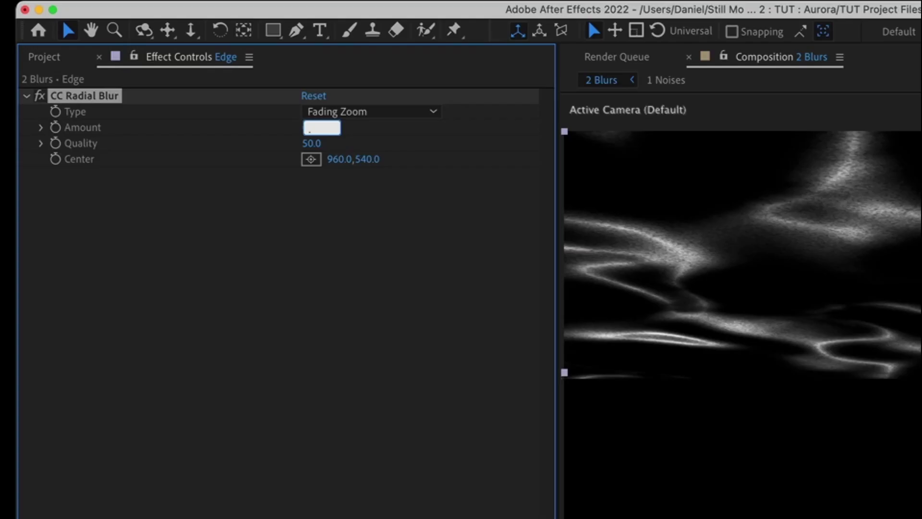
type(".3")
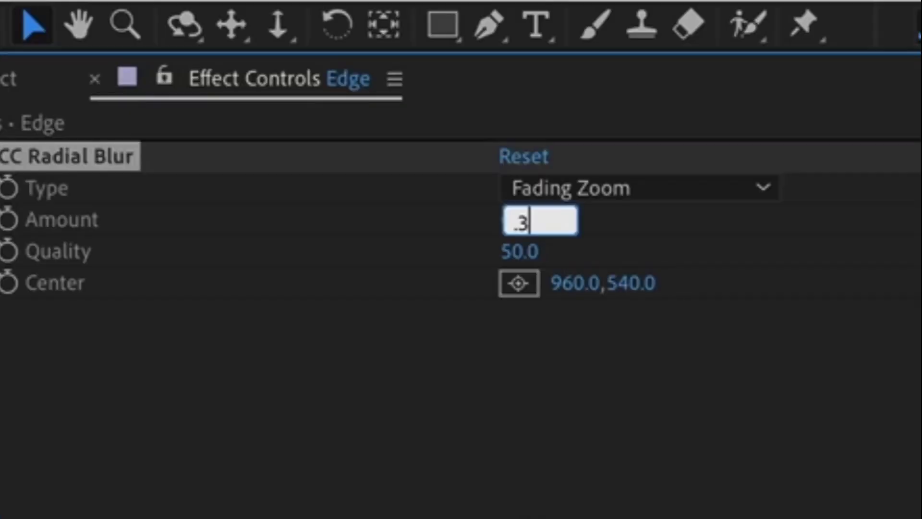
key("Return")
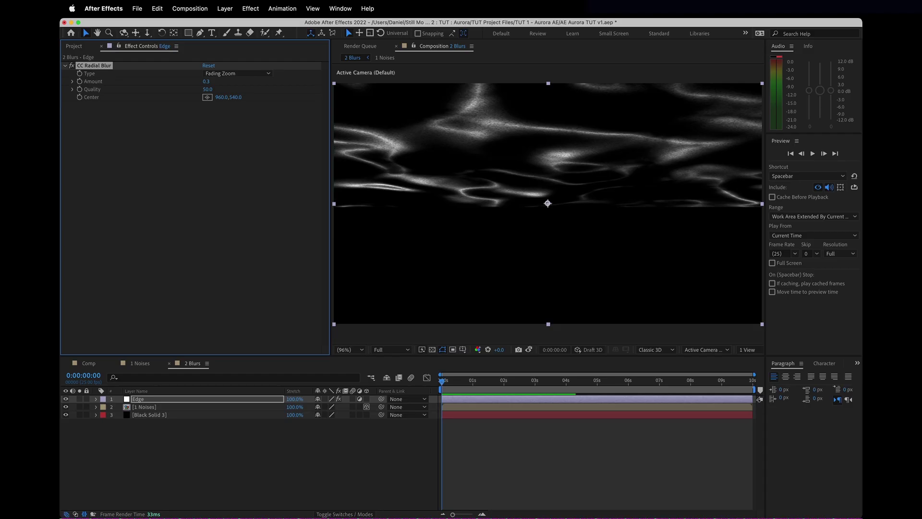
left_click(237, 92)
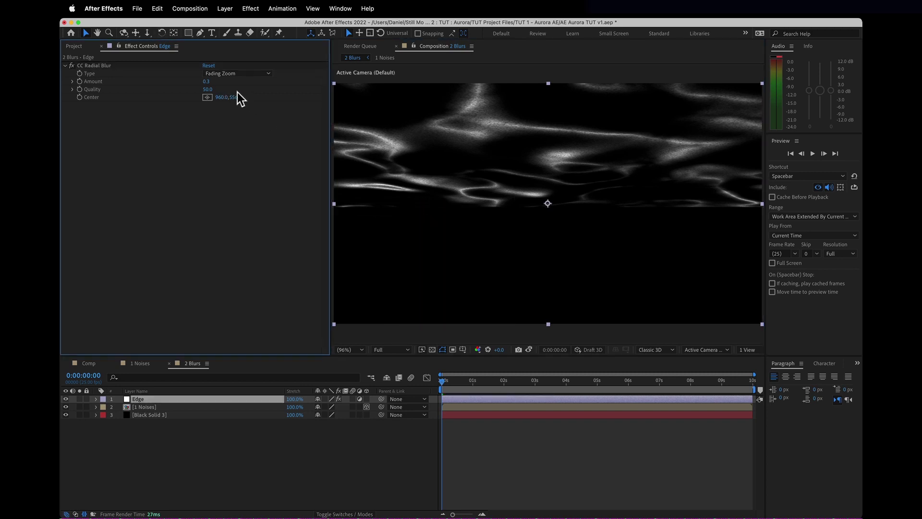
left_click(235, 98)
type("100000.0")
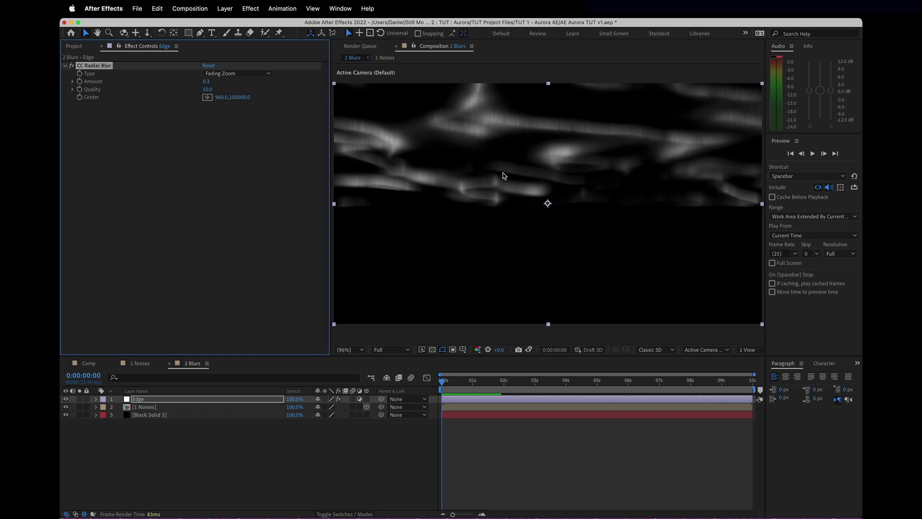
left_click(172, 400)
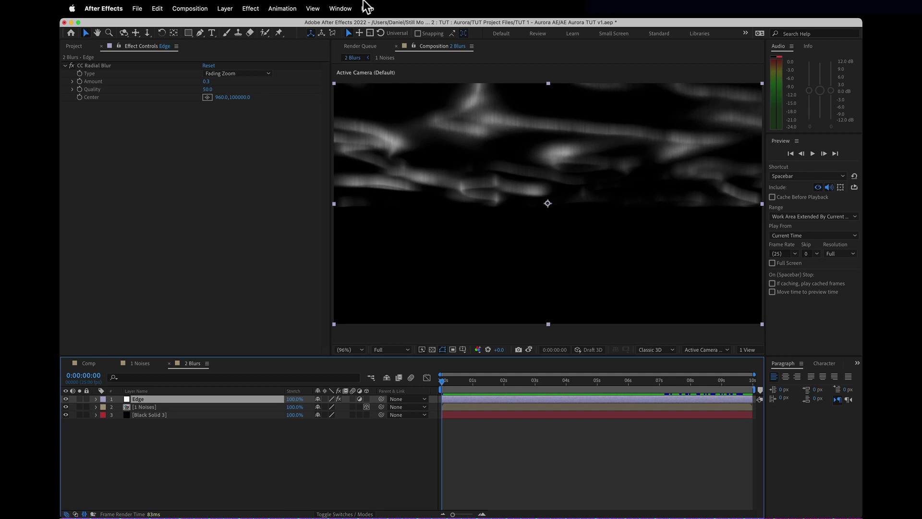
Step: Apply Tint to Edge with Map White To set to pale green 80FF90 (saturation 50)
left_click(367, 5)
type("tint")
key("Down")
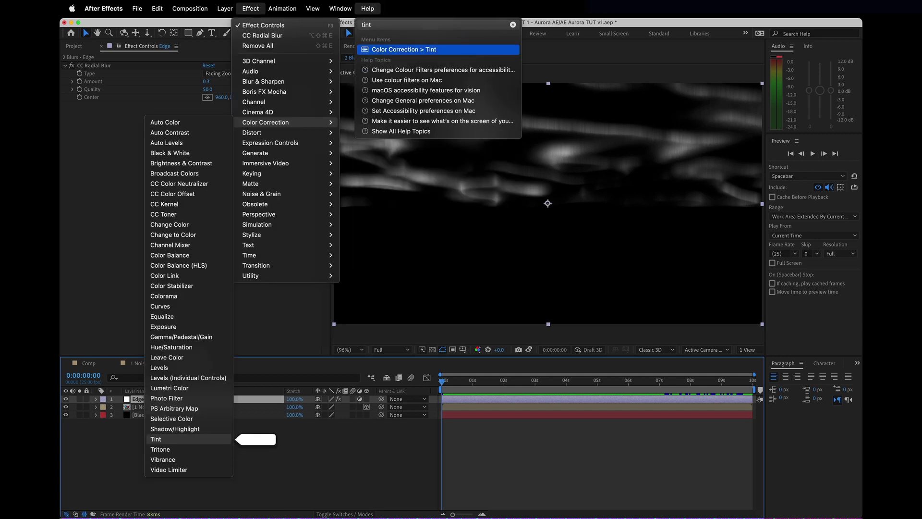
key("Return")
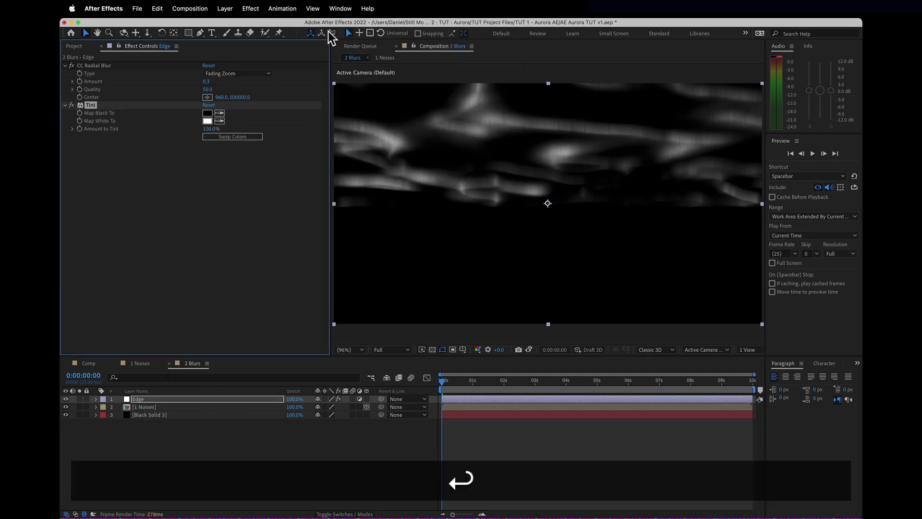
left_click(207, 121)
left_click(200, 254)
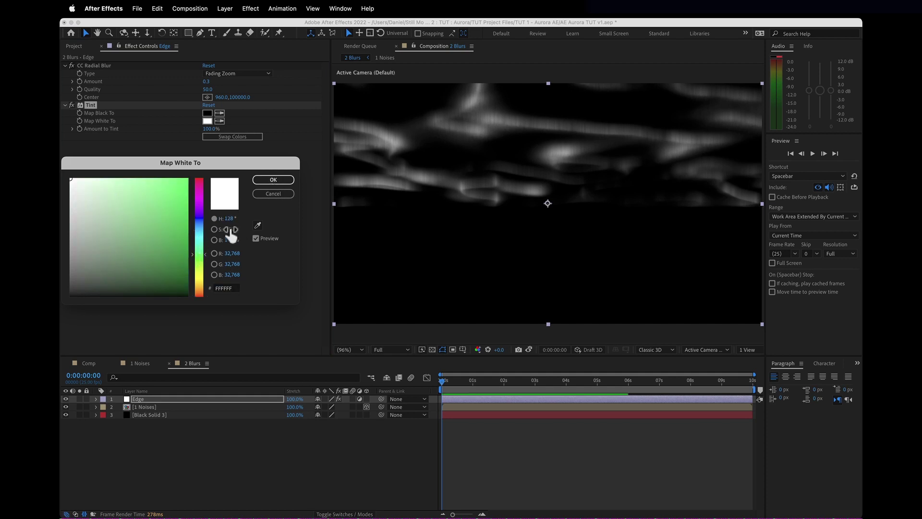
left_click(229, 230)
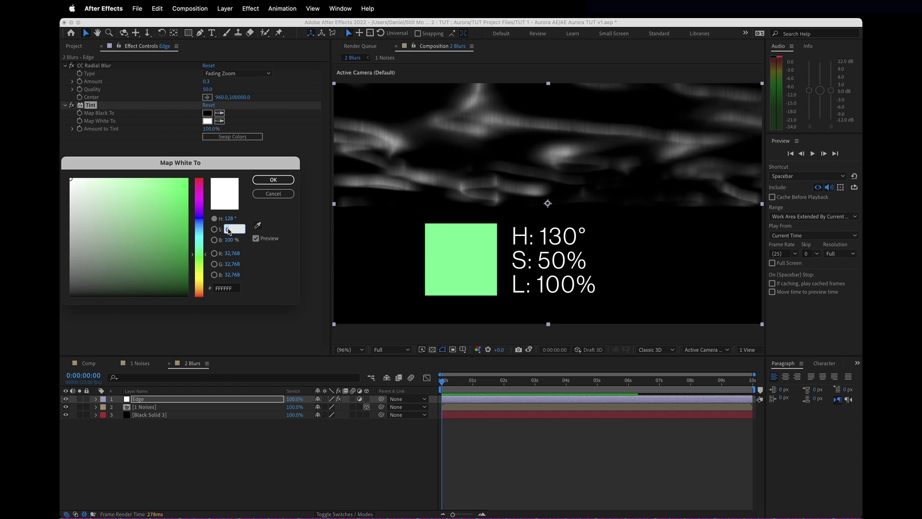
type("50")
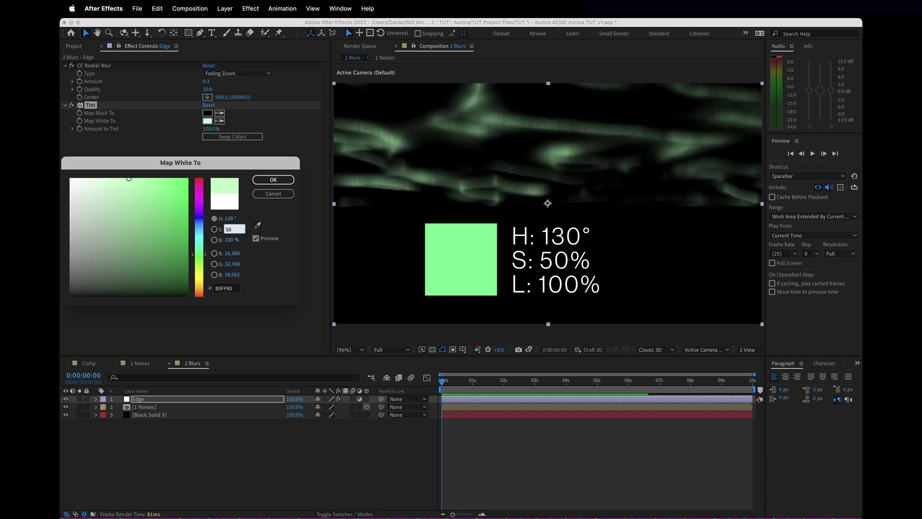
key("Return")
left_click(211, 401)
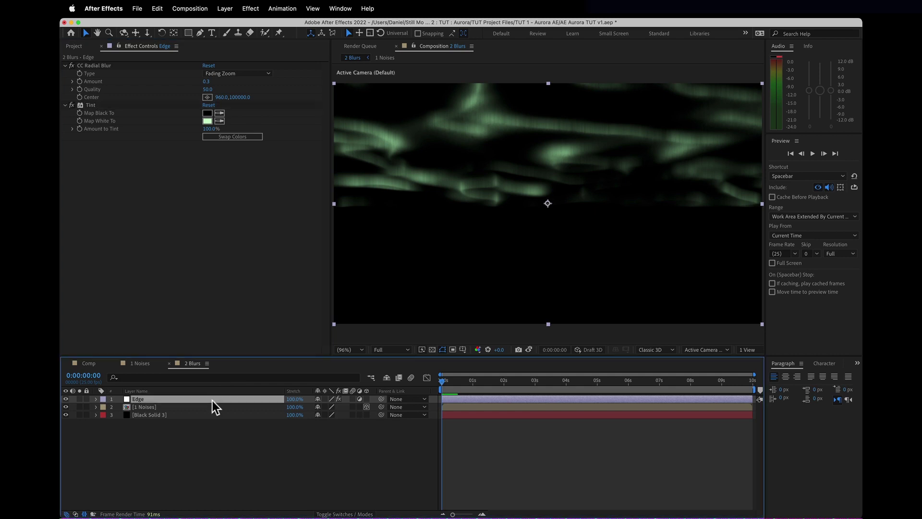
Step: Duplicate Edge as a layer named Streaks set to Add blending mode
key("super+d")
key("super+Return")
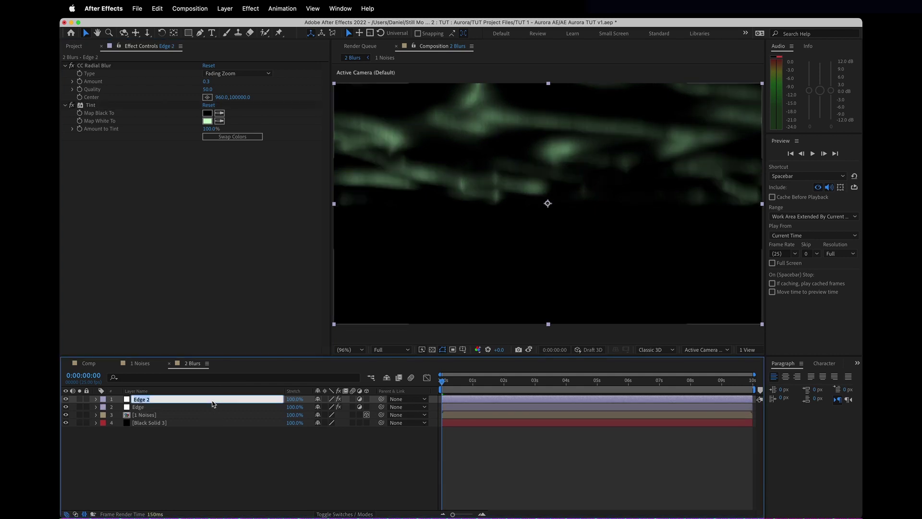
type("Streaks")
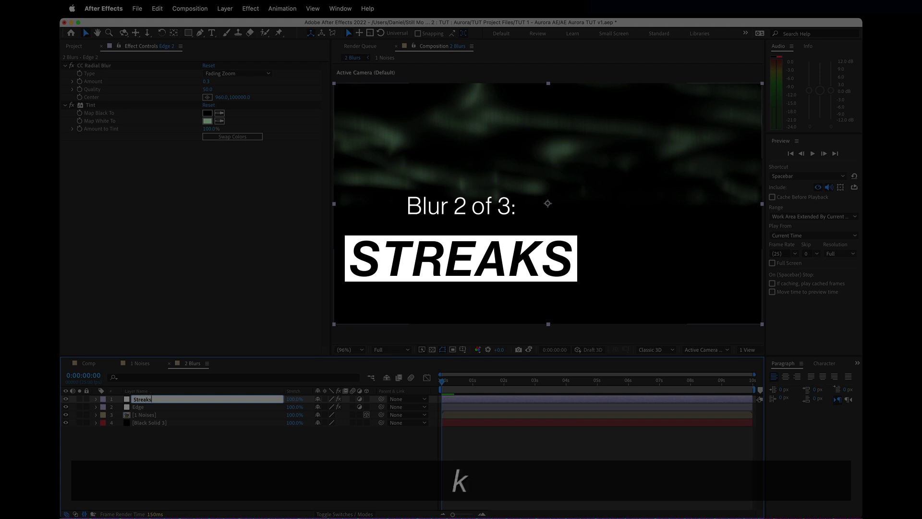
key("Return")
left_click(345, 514)
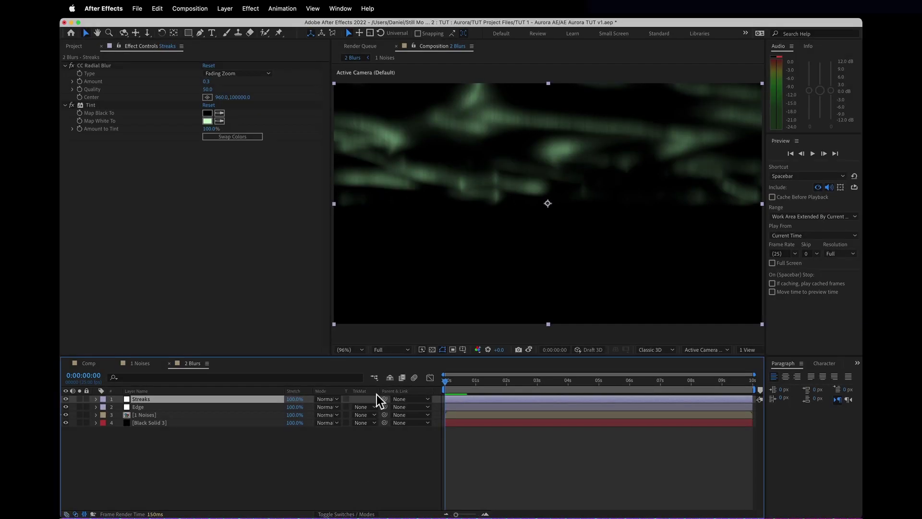
left_click(326, 399)
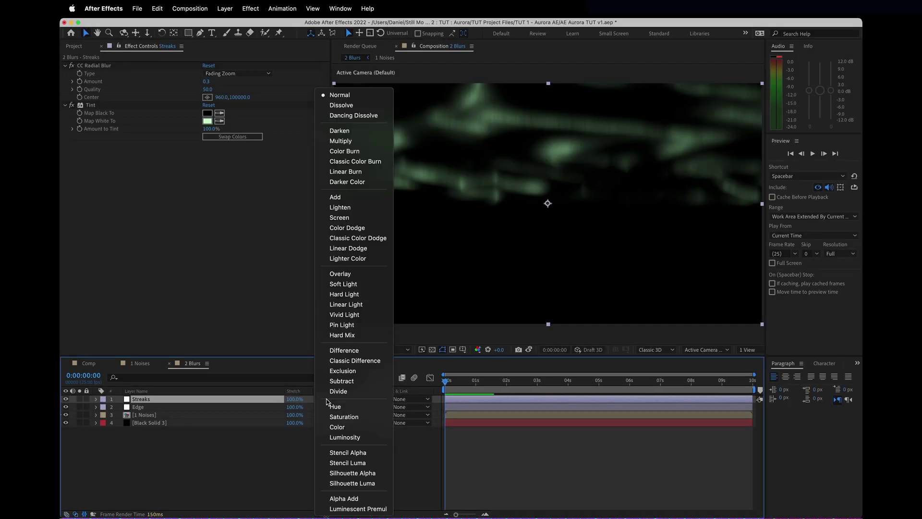
left_click(355, 196)
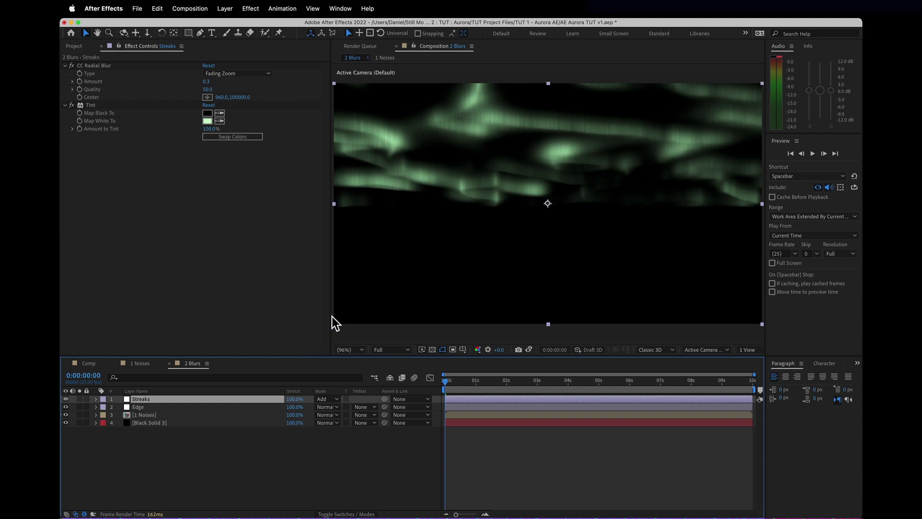
Step: Set the Streaks blur amount to 1.5 and shift its tint toward yellow-green
left_click(207, 82)
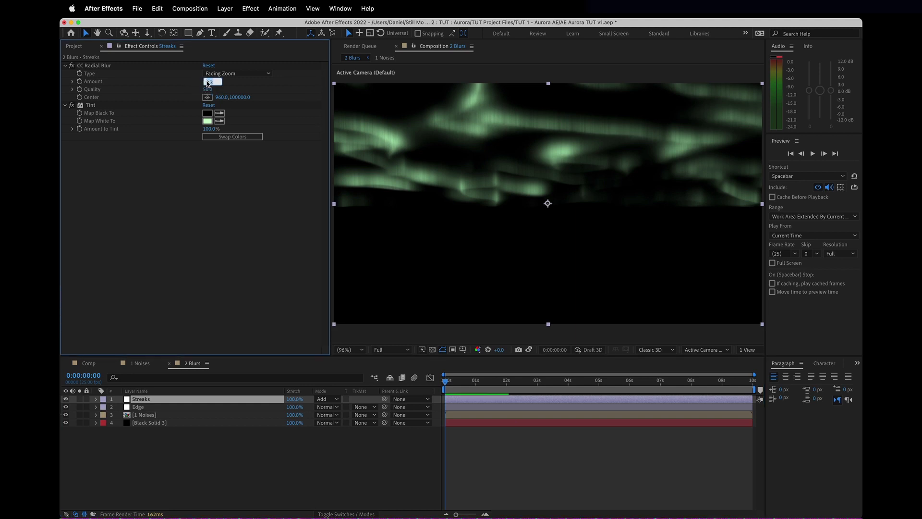
type("1.5")
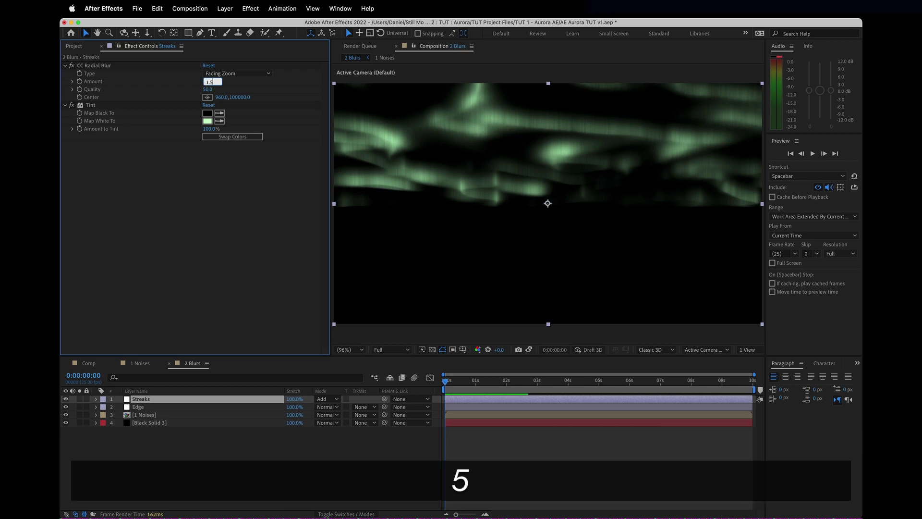
key("Return")
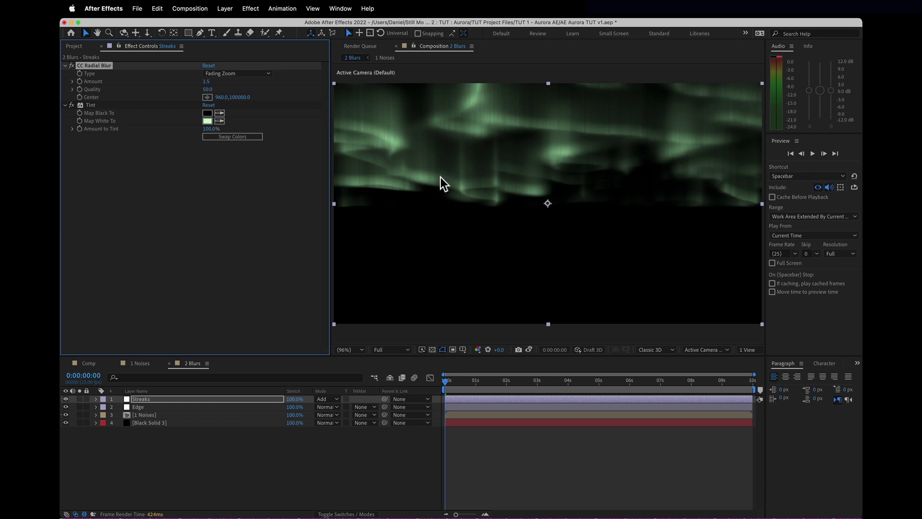
left_click(211, 122)
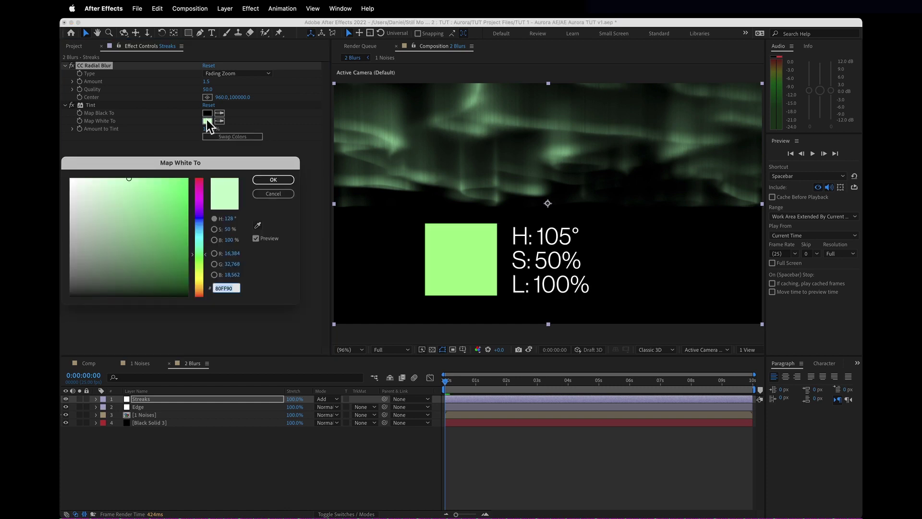
left_click(201, 264)
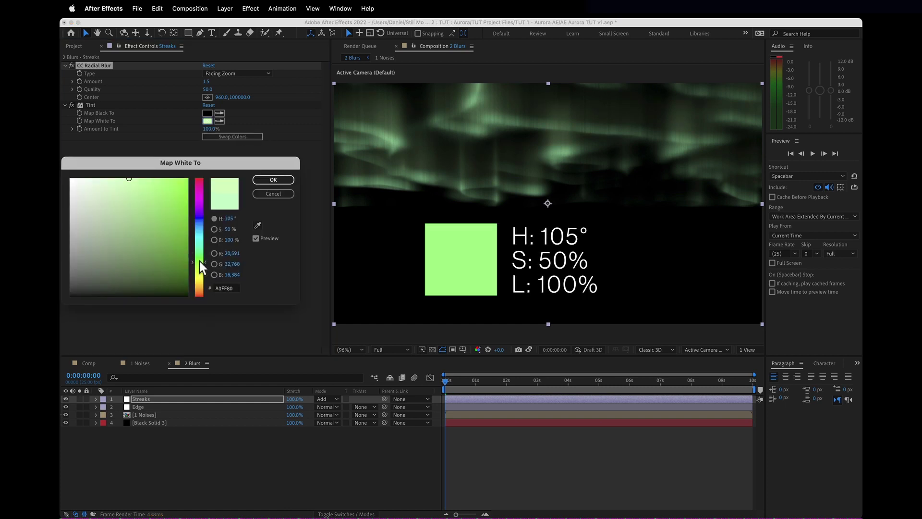
left_click(274, 180)
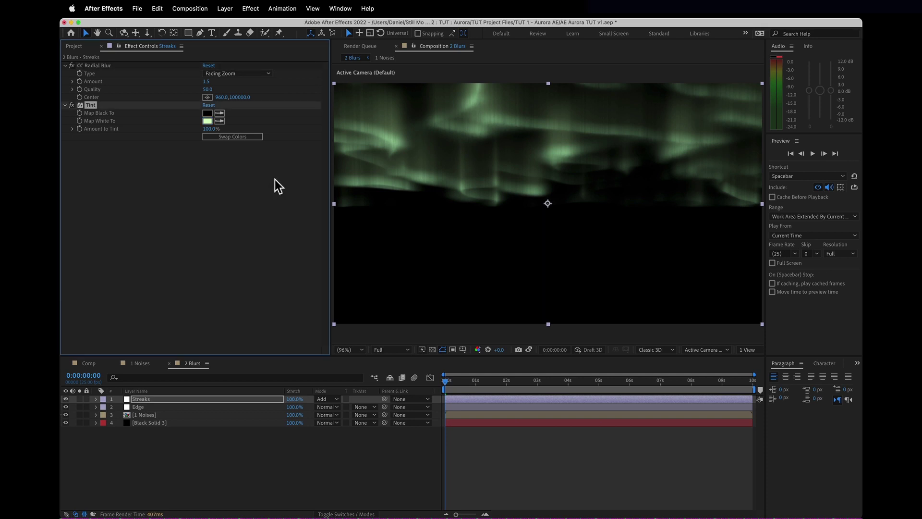
Step: Add Levels to Streaks with Input White lowered to 17347.8 and Gamma 0.90
left_click(367, 9)
type("lev")
key("Down")
key("Down")
key("Down")
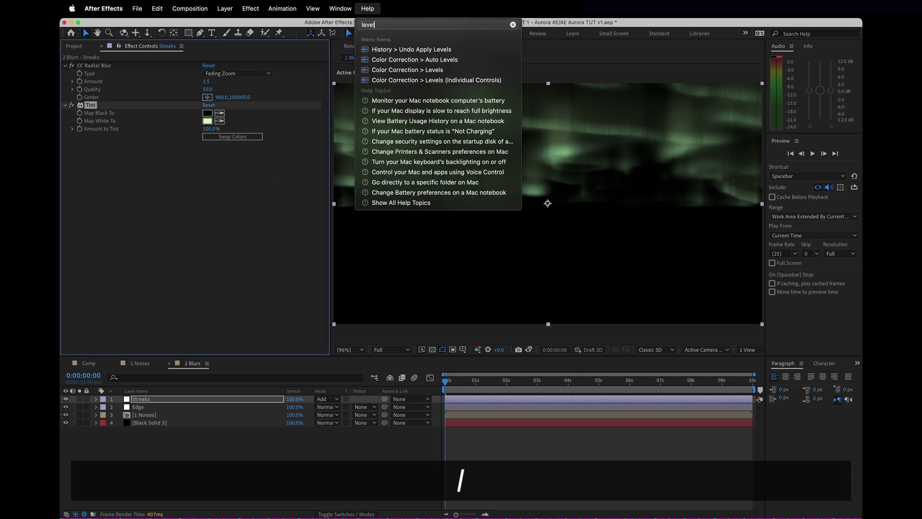
key("Return")
left_click_drag(200, 202, 150, 205)
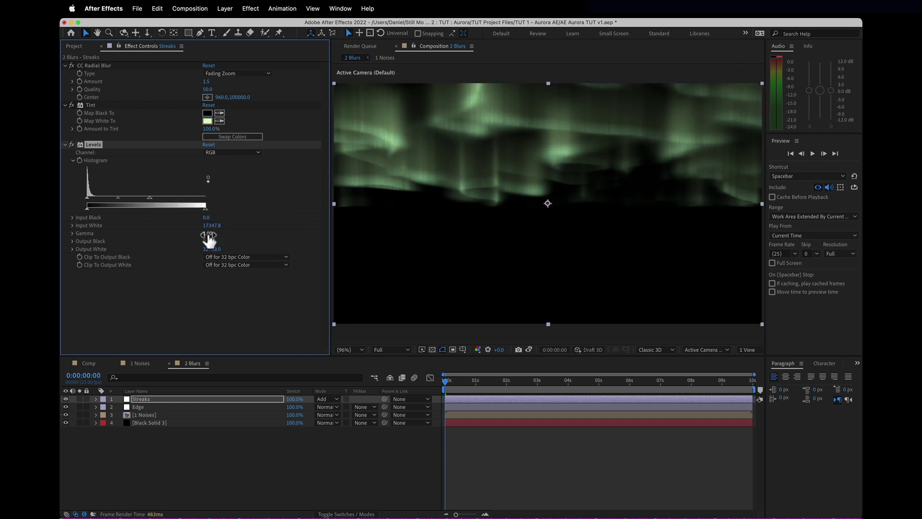
left_click(208, 235)
type(".9")
key("Return")
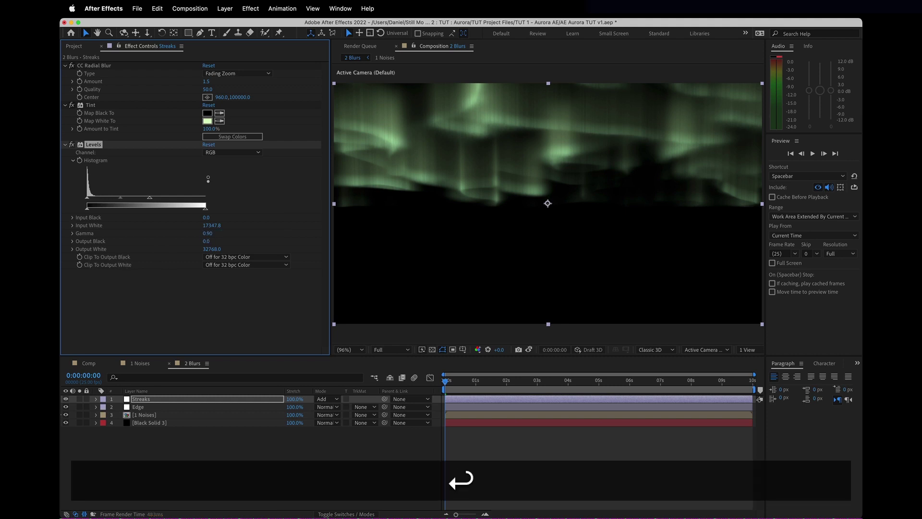
left_click(203, 400)
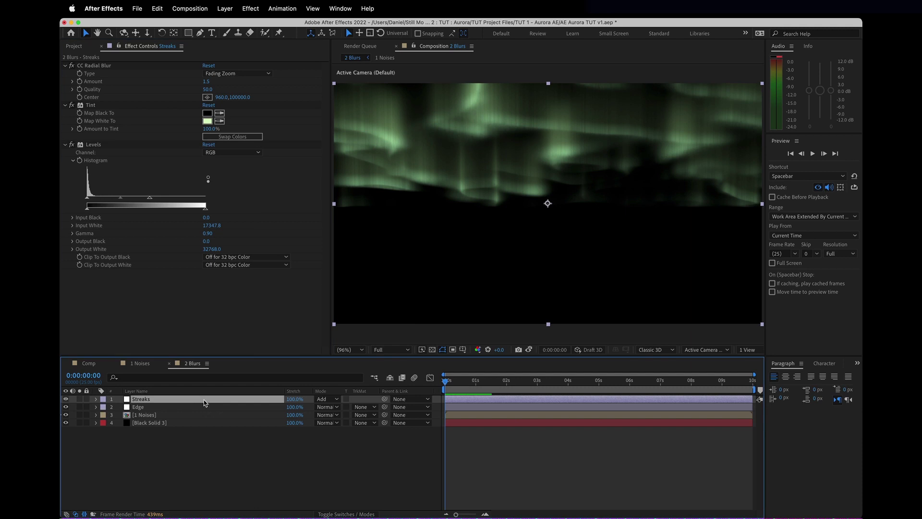
Step: Duplicate Streaks as a new layer named Purple
key("ctrl+d")
key("Return")
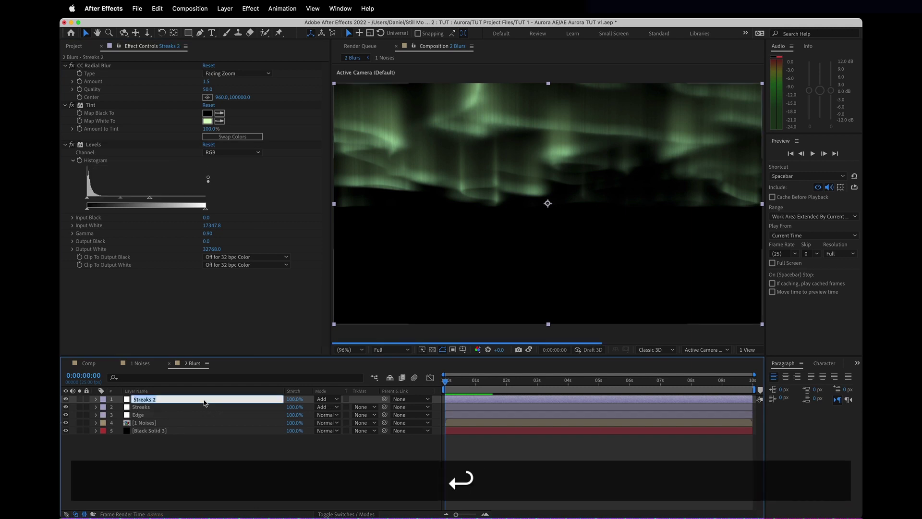
type("Purple")
key("Return")
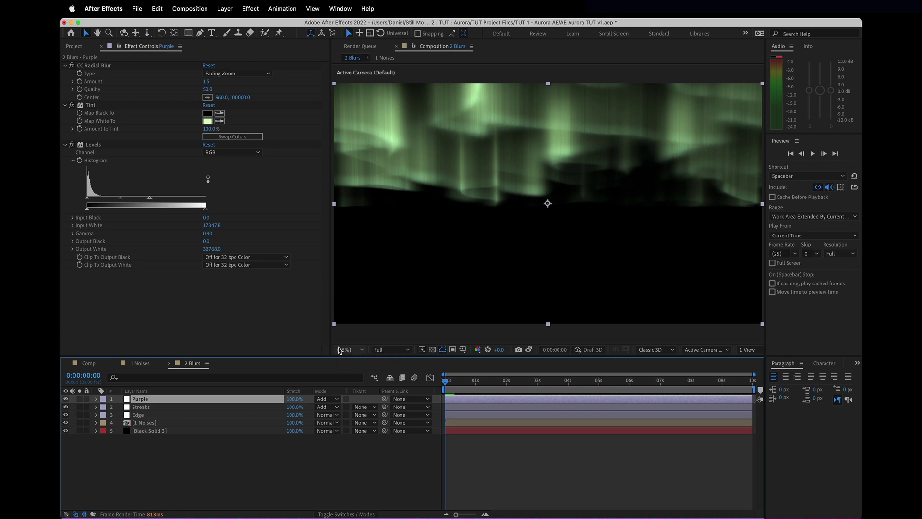
Step: Set the Purple layer's blur amount to 2 and its tint white to rich purple
left_click(208, 82)
type("2")
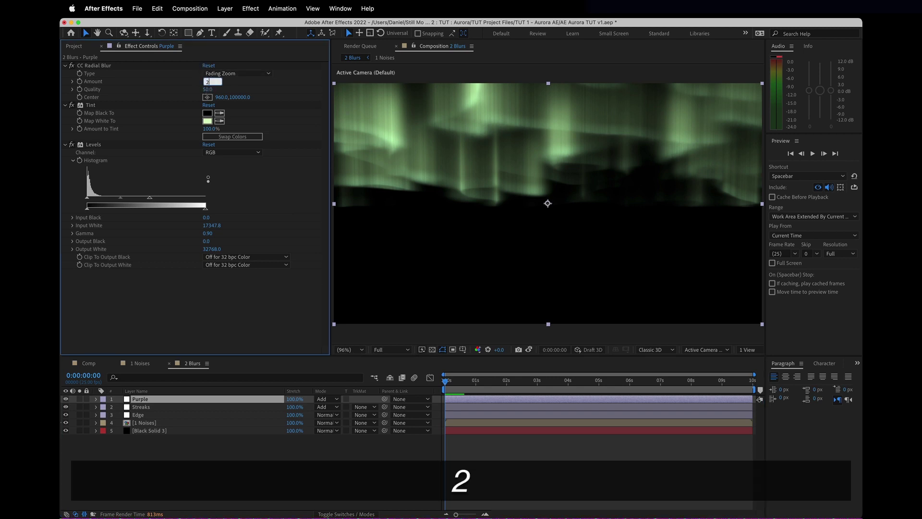
key("Return")
left_click(209, 121)
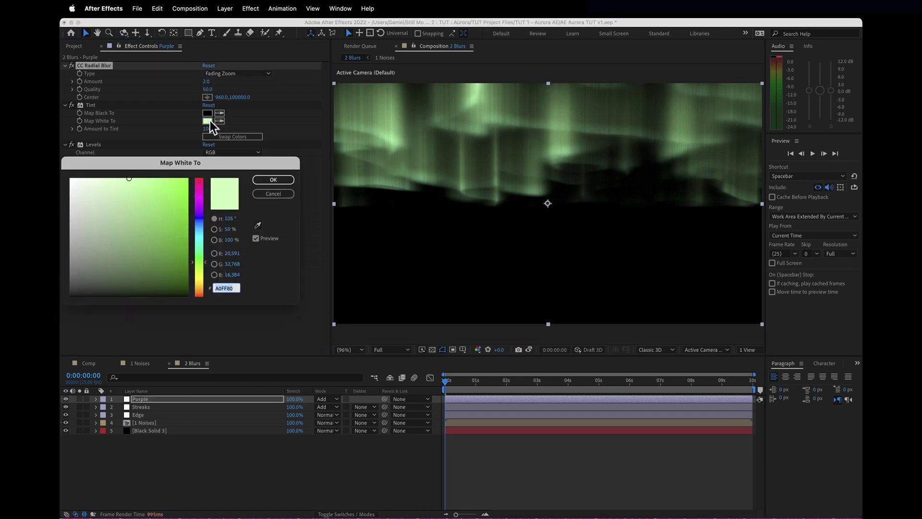
left_click(200, 204)
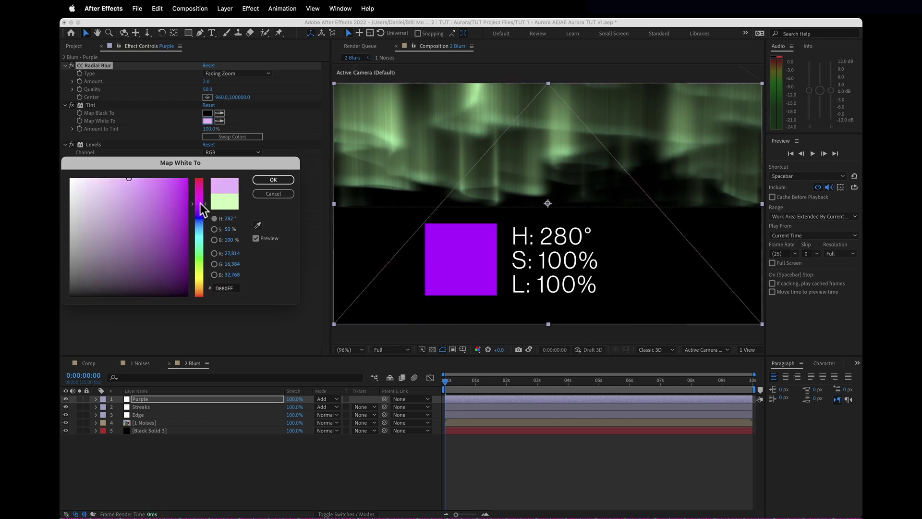
left_click_drag(154, 240, 187, 179)
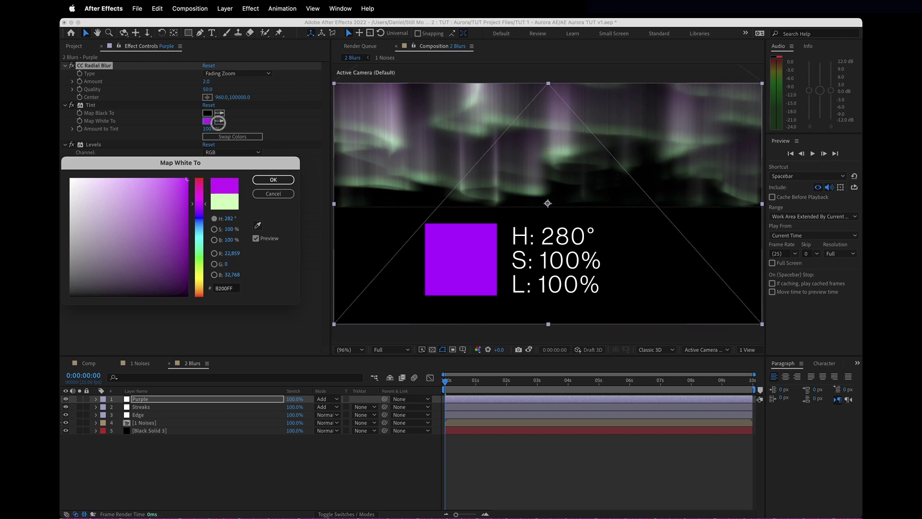
left_click(276, 180)
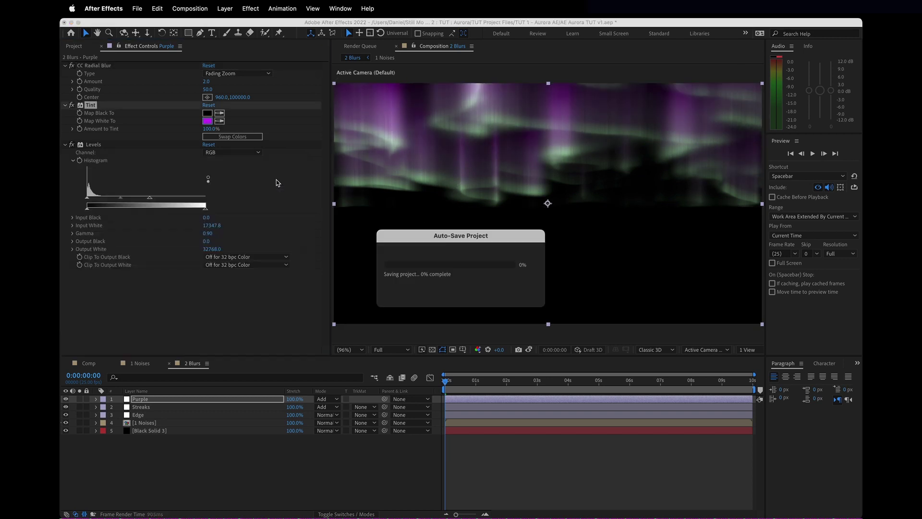
Step: Remove Levels from Purple and set its opacity to 20%
left_click(94, 143)
key("BackSpace")
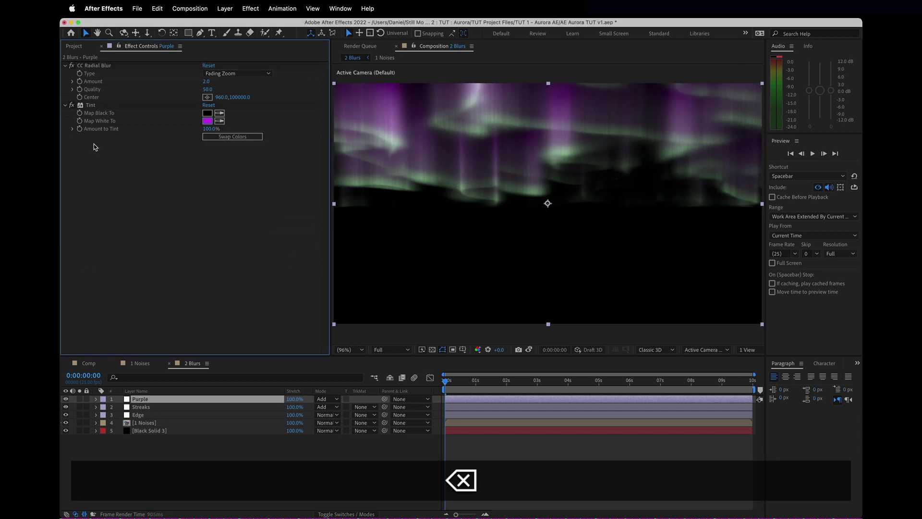
left_click(199, 400)
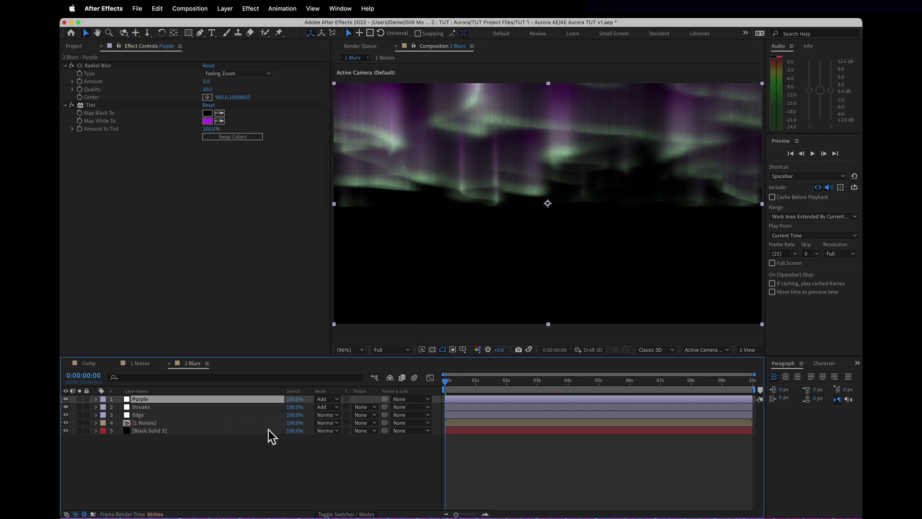
key("t")
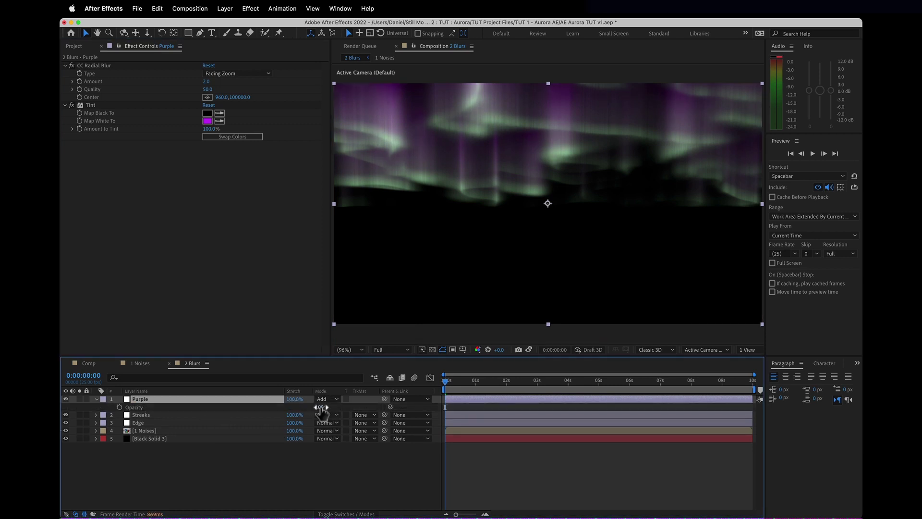
type("20")
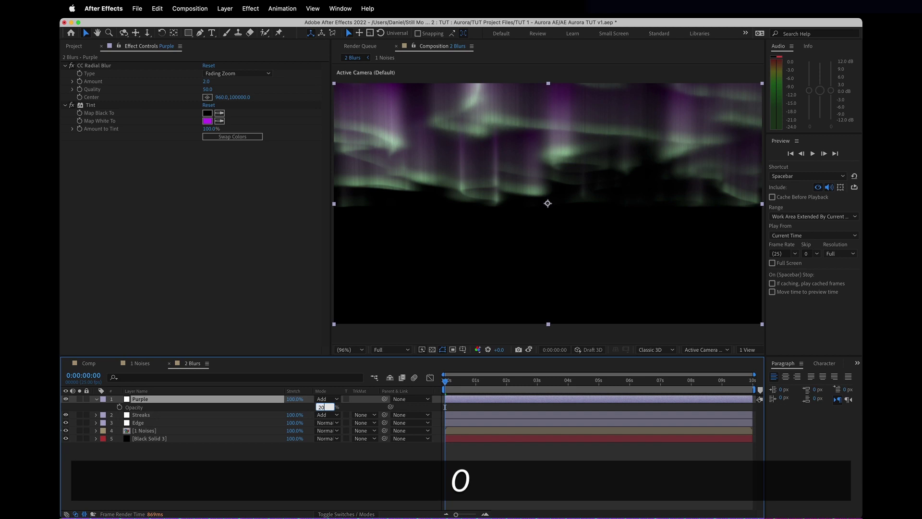
key("Return")
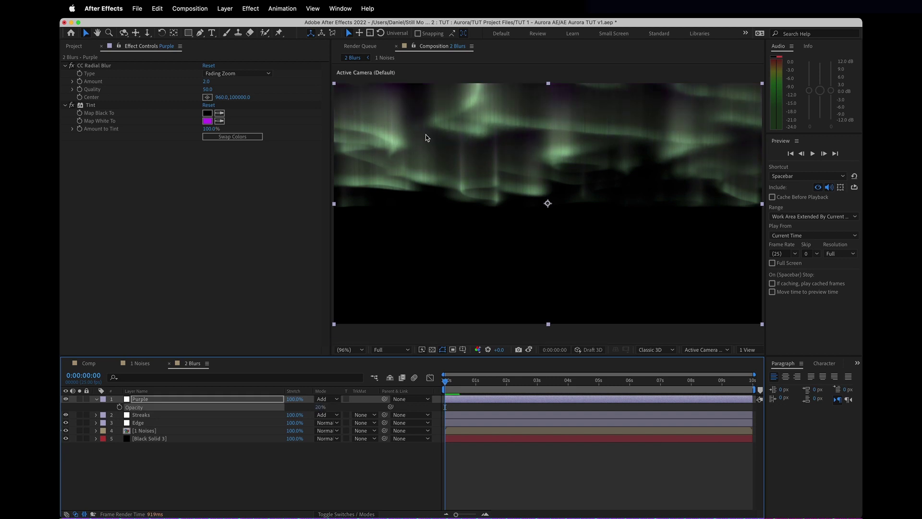
left_click(241, 454)
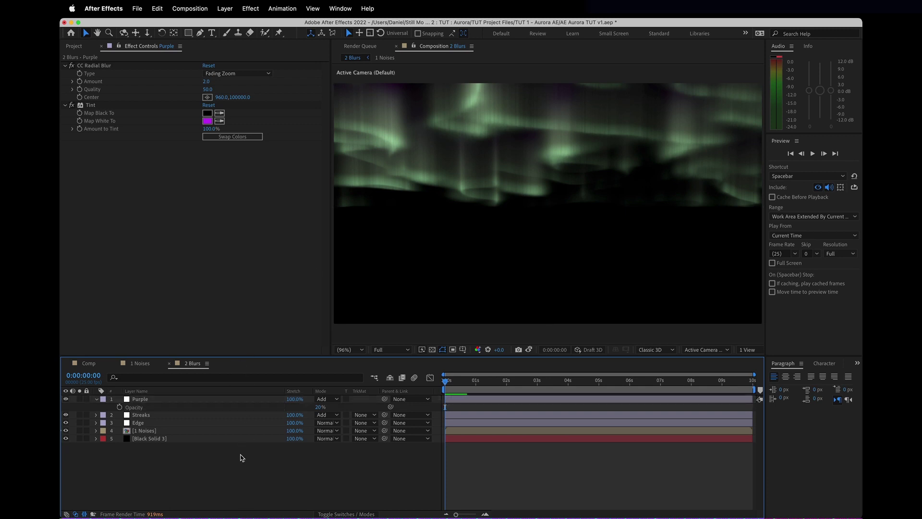
Step: Add a Colour adjustment layer with Vibrance Saturation 42
key("alt+super+y")
key("alt+super+Return")
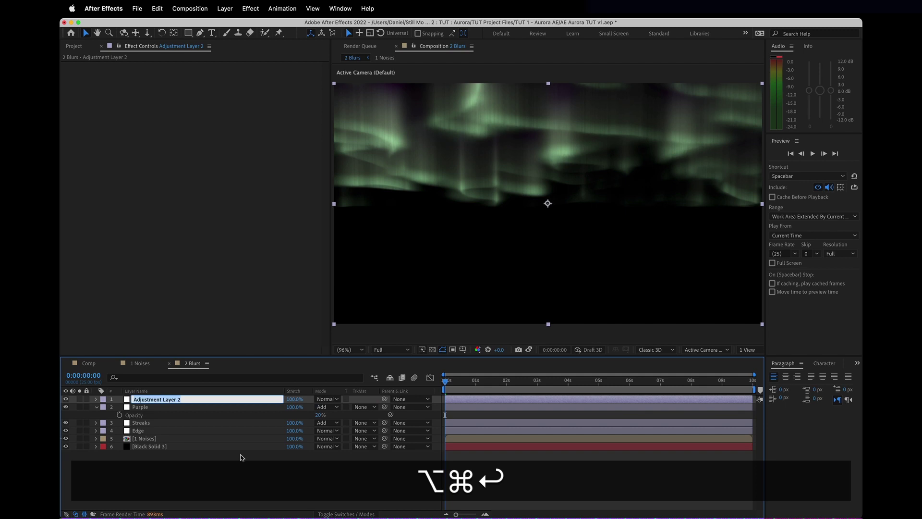
type("Colour")
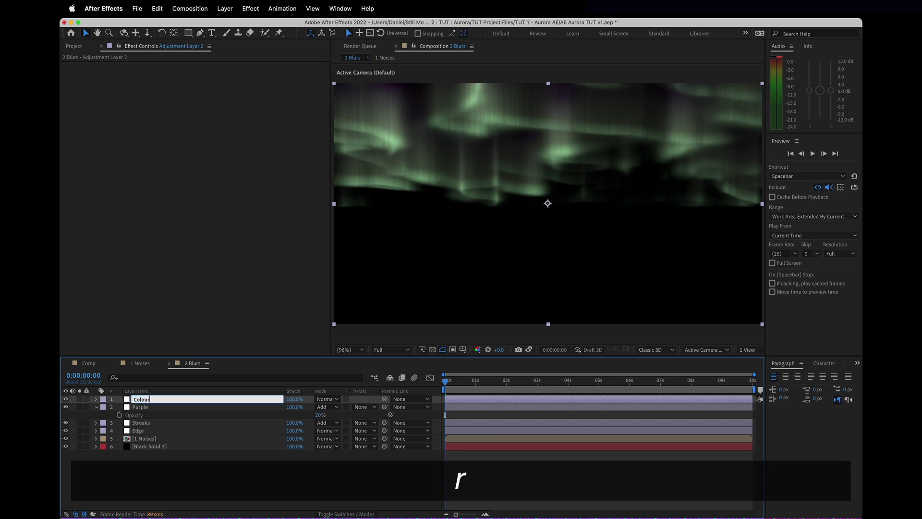
key("Return")
key("super+shift+slash")
type("vibra")
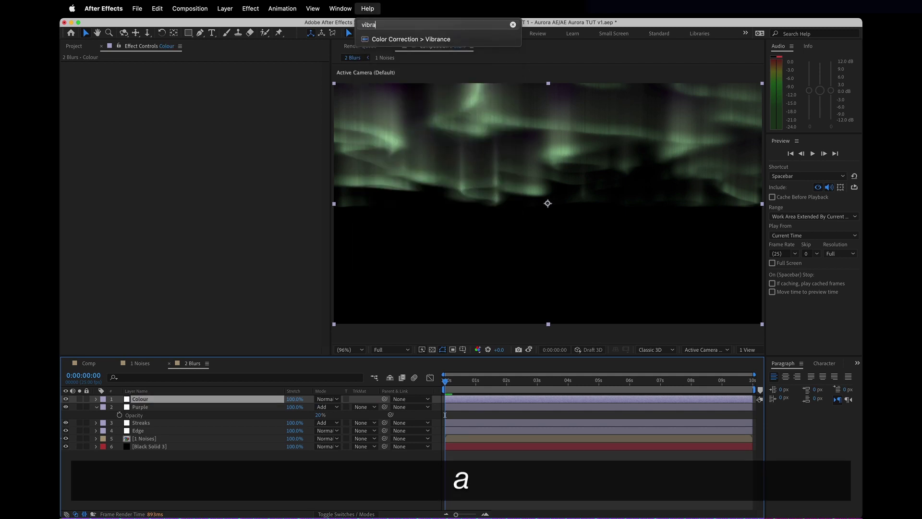
key("Return")
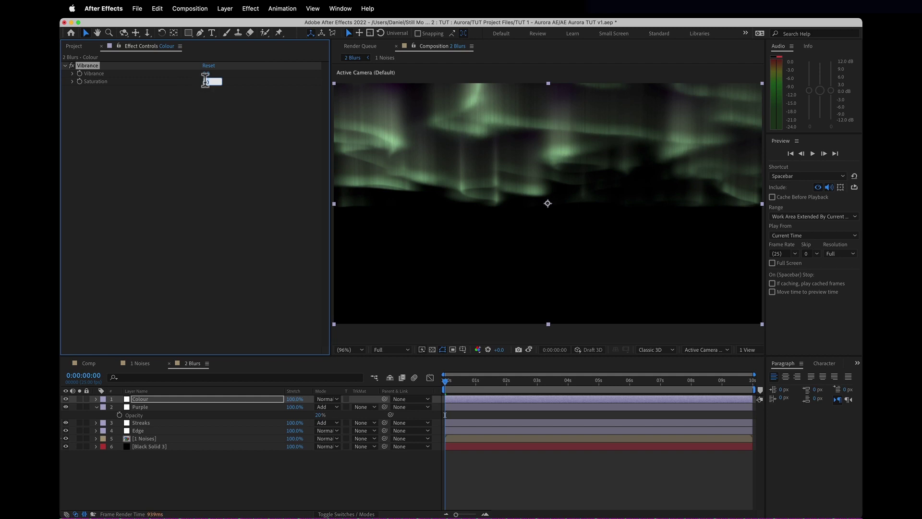
type("42")
key("Return")
Step: Add Levels to Colour with Input White lowered to about 19789, then preview
key("super+shift+/")
type("levels")
key("Return")
left_click_drag(206, 143, 159, 145)
left_click(540, 480)
key("space")
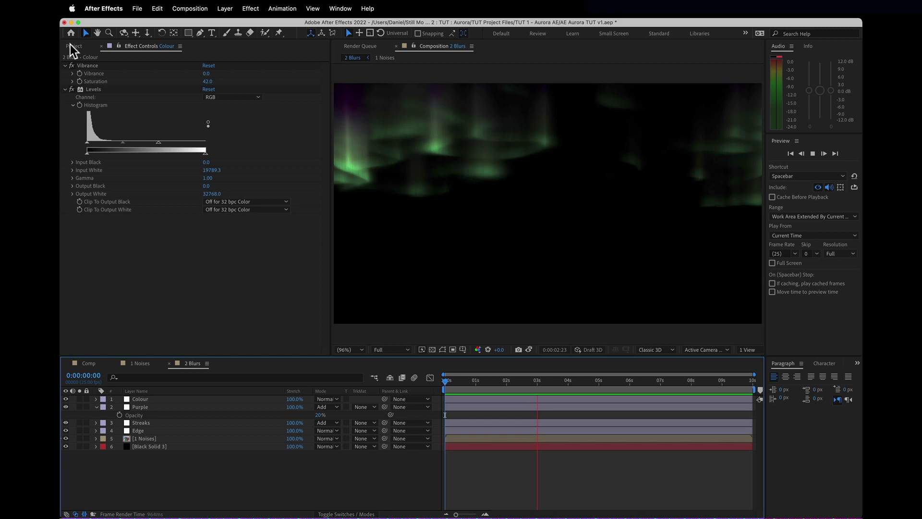
Step: Place 2 Blurs above the night-sky photo in Comp in Add mode and preview
left_click(81, 47)
left_click(87, 158)
double_click(85, 158)
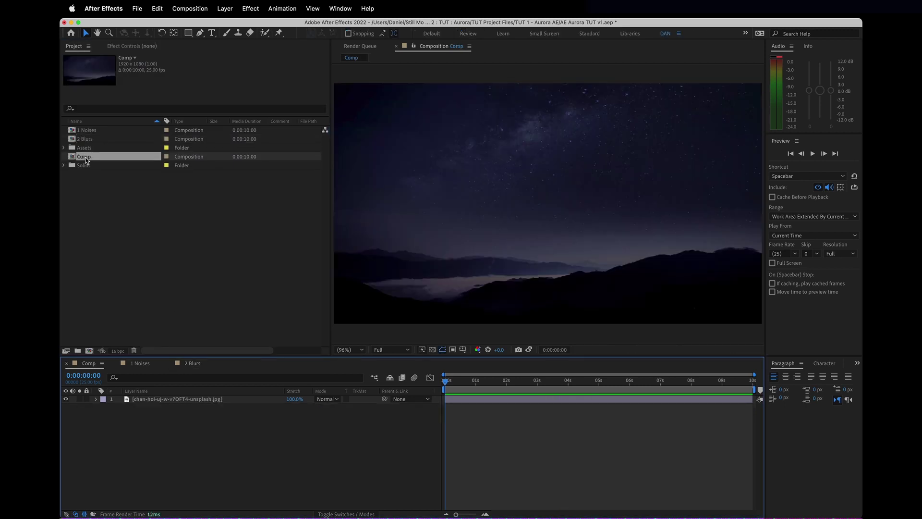
left_click_drag(563, 380, 267, 377)
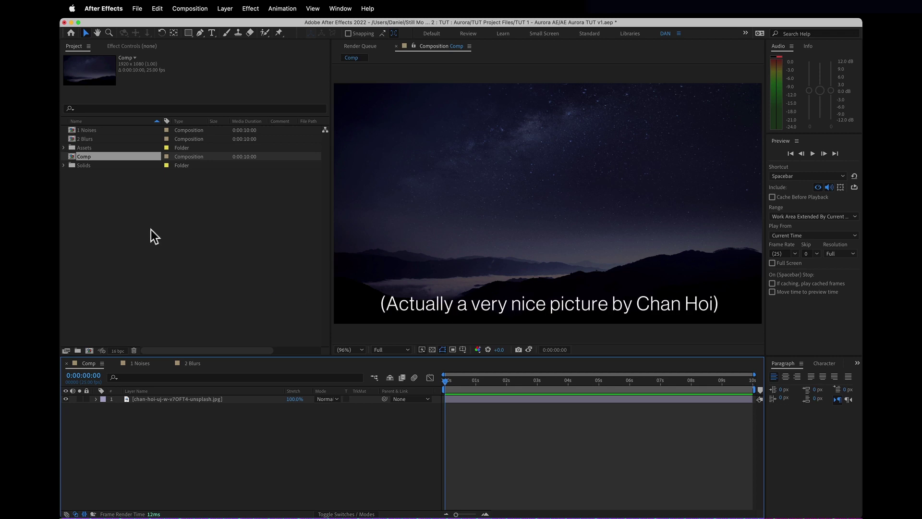
left_click_drag(83, 139, 139, 190)
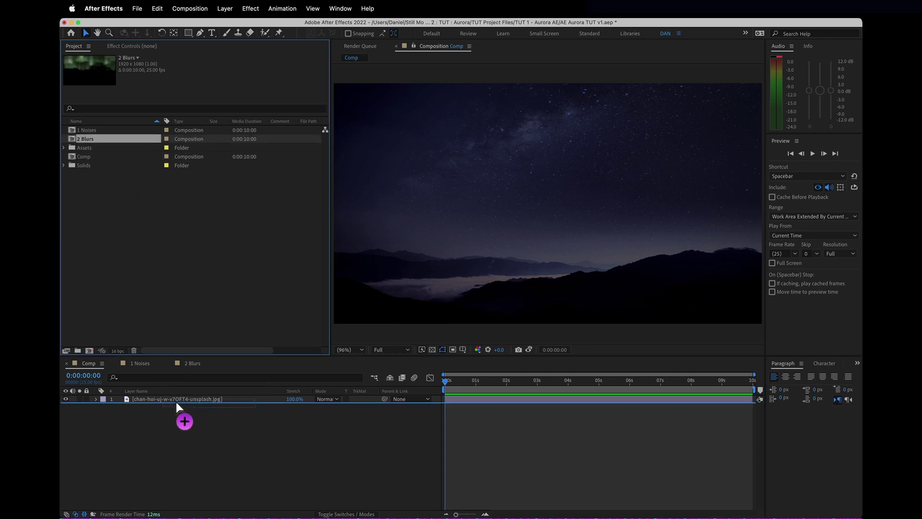
left_click_drag(176, 401, 177, 394)
left_click(323, 399)
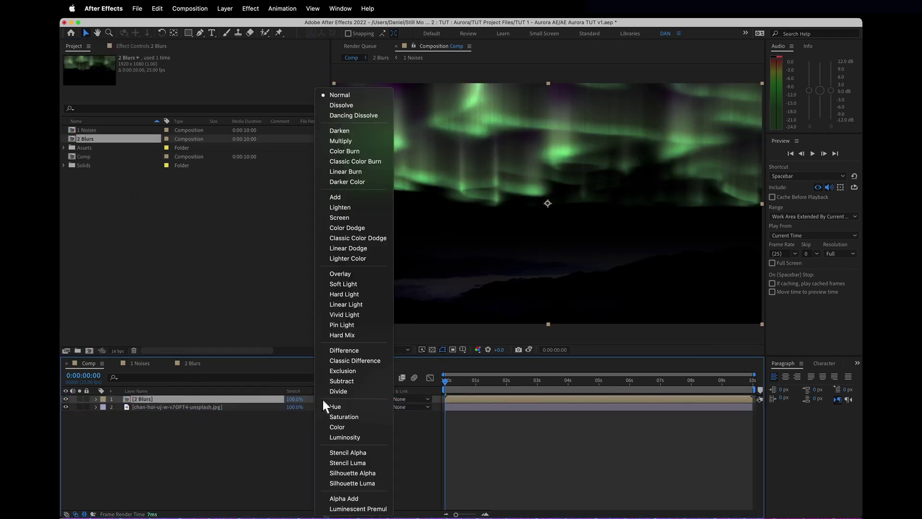
left_click(365, 197)
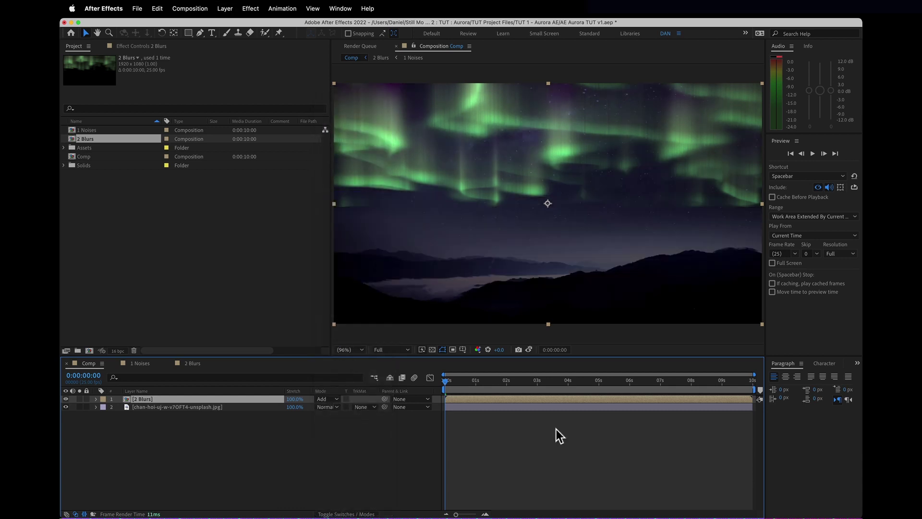
key("space")
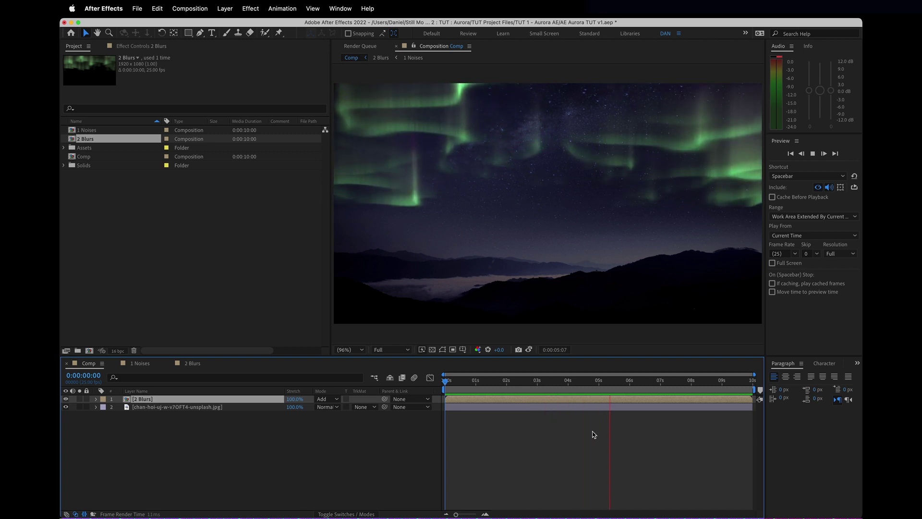
Step: Add glow copies of 2 Blurs at 25/20/50% opacity, one with vertical Fast Box Blur
key("super+d")
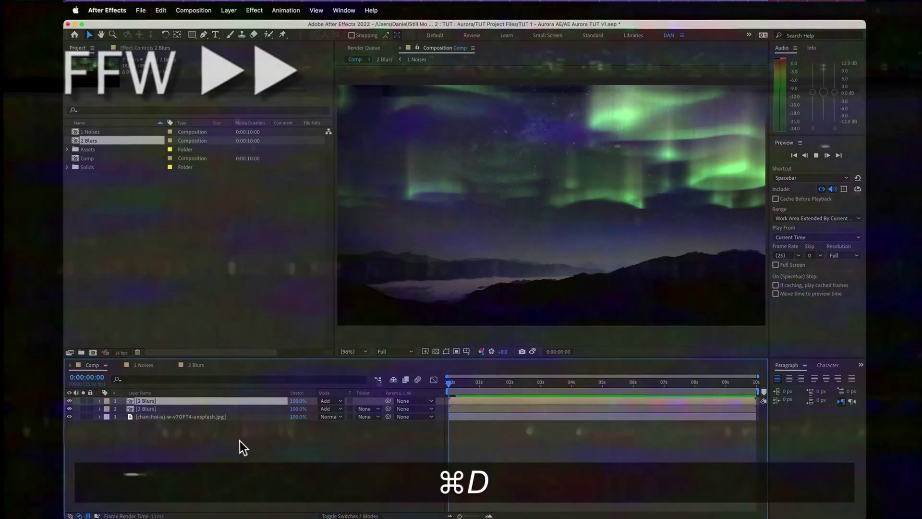
type("t25")
left_click(252, 407)
key("Return")
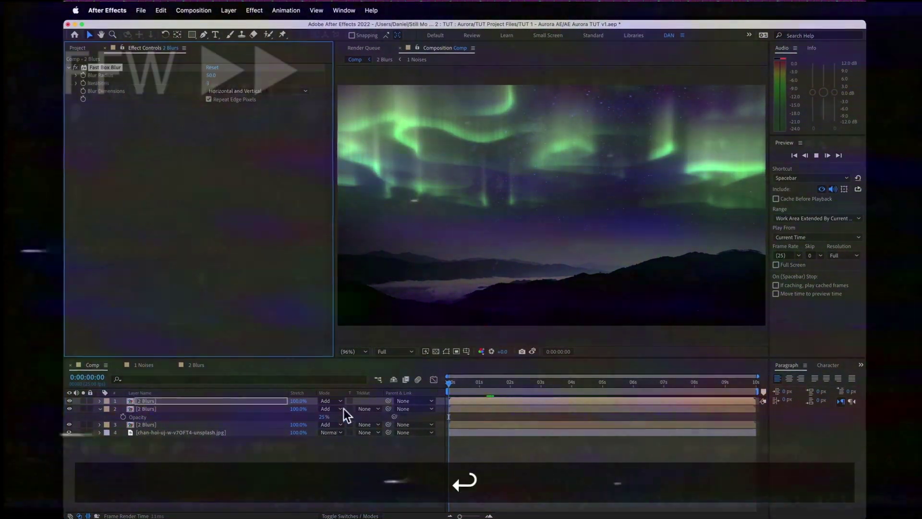
key("super+d")
type("20")
key("Return")
left_click(241, 91)
left_click(232, 124)
key("alt+super+Down")
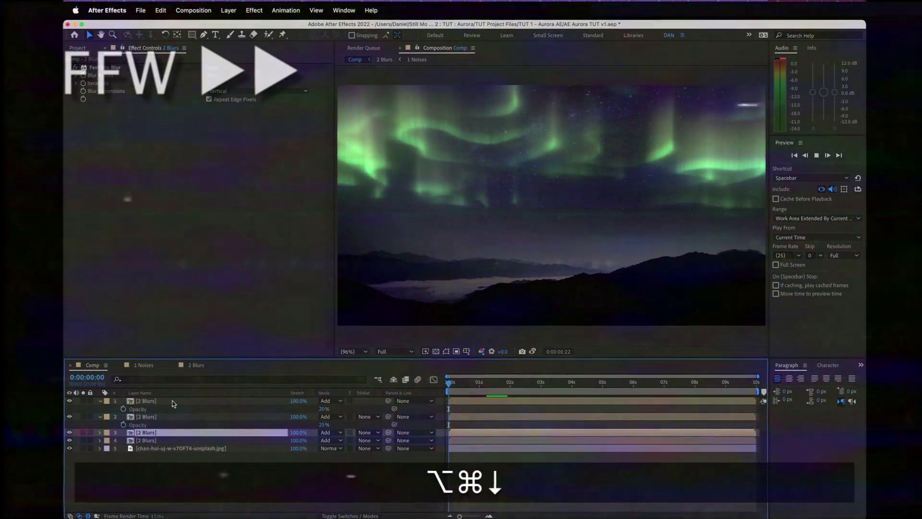
type("t50")
key("Return")
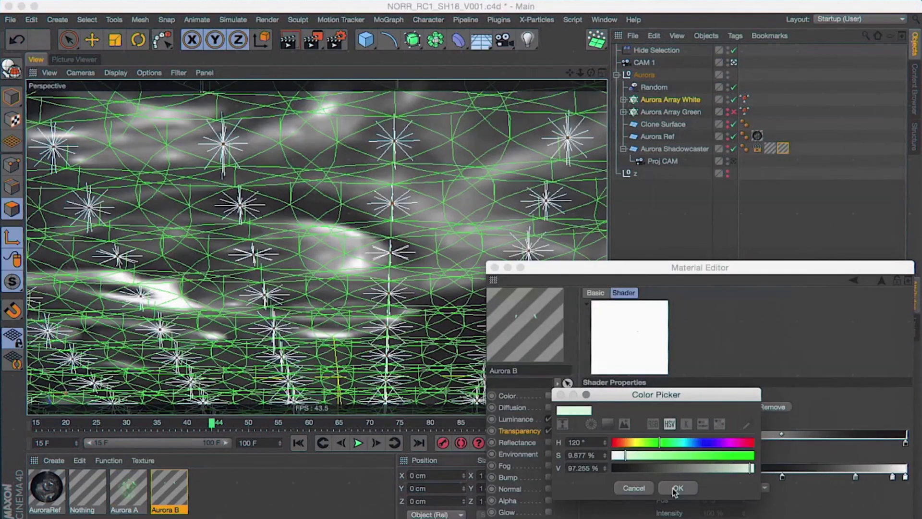
Step: Confirm green as the Aurora B material colour
left_click(677, 488)
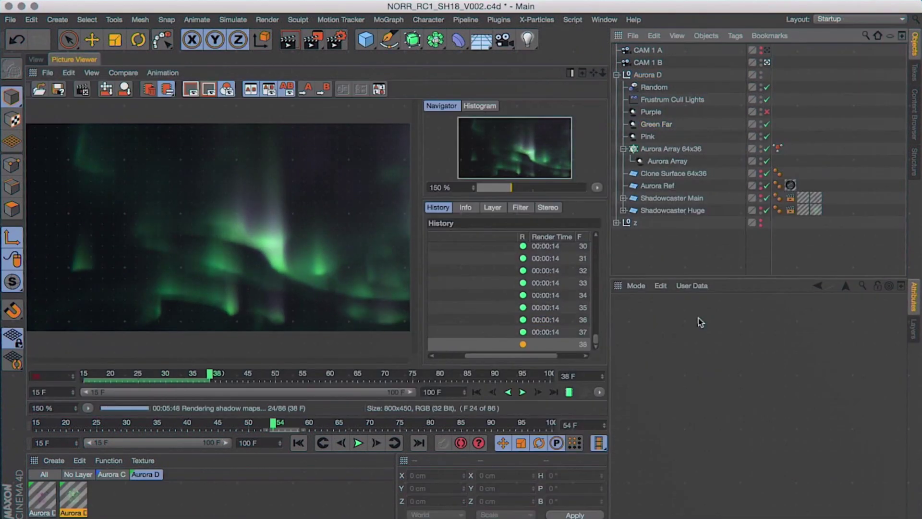